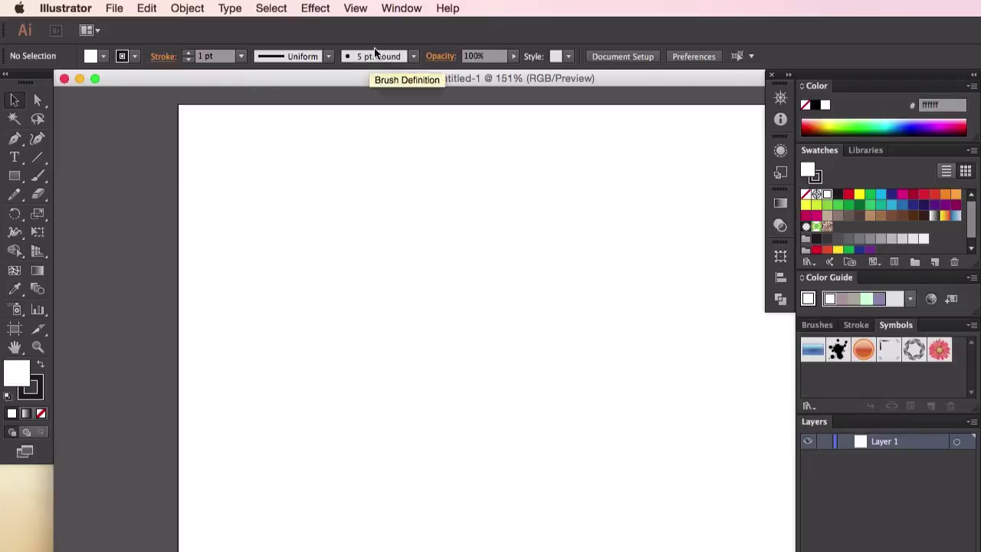
- Switch to the Painting workspace
{"action": "left_click", "coordinate": [398, 11]}
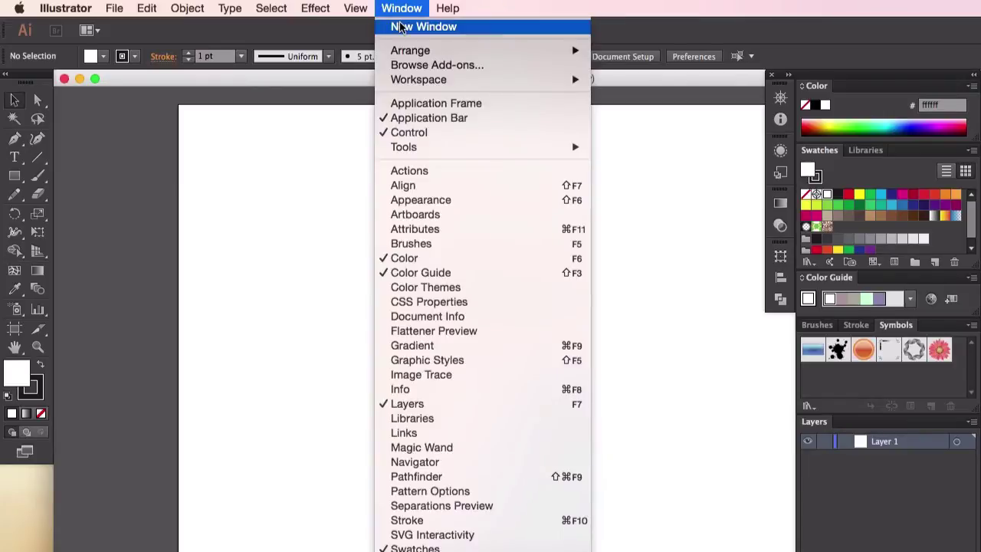
{"action": "mouse_move", "coordinate": [468, 80]}
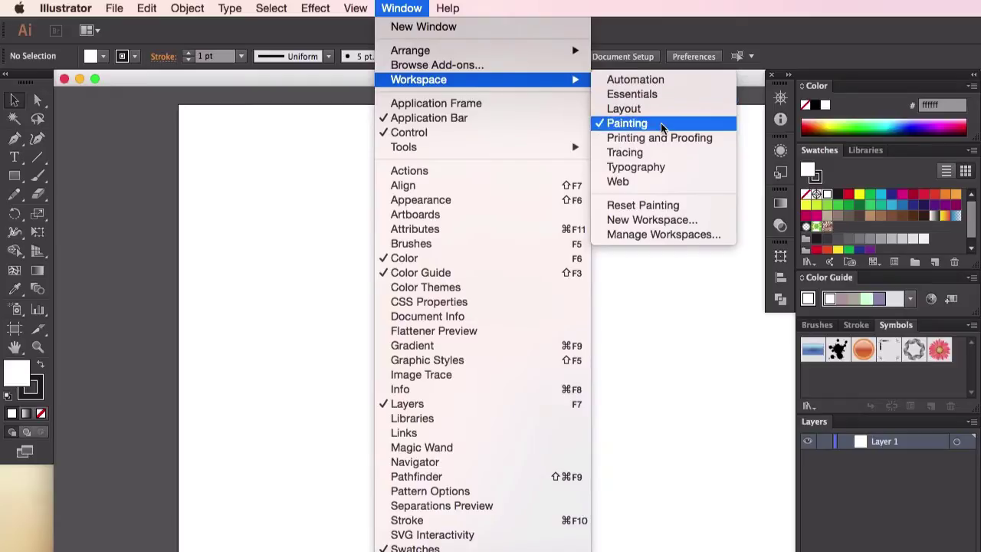
{"action": "left_click", "coordinate": [628, 124]}
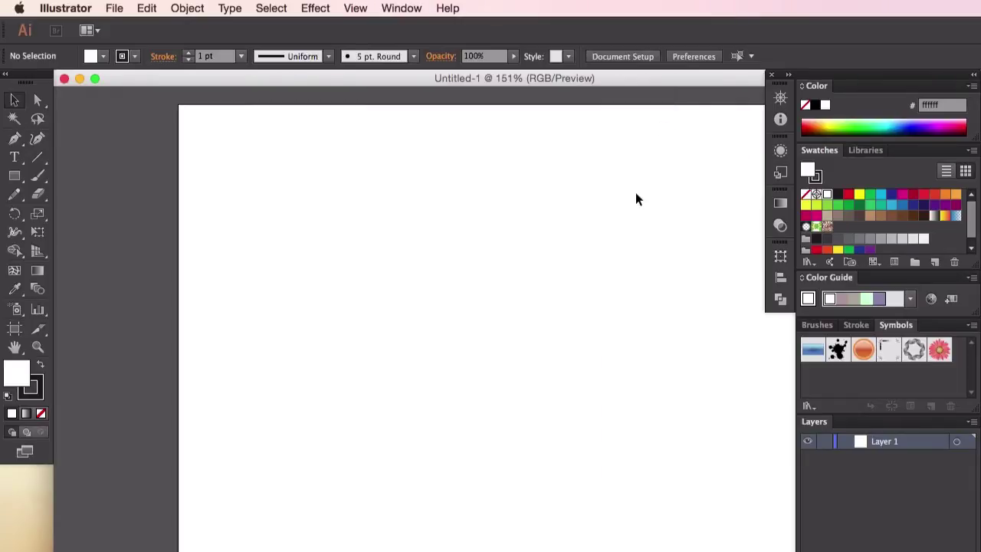
- Collapse the panel docks and move the icon dock to the right edge
{"action": "left_click", "coordinate": [790, 74]}
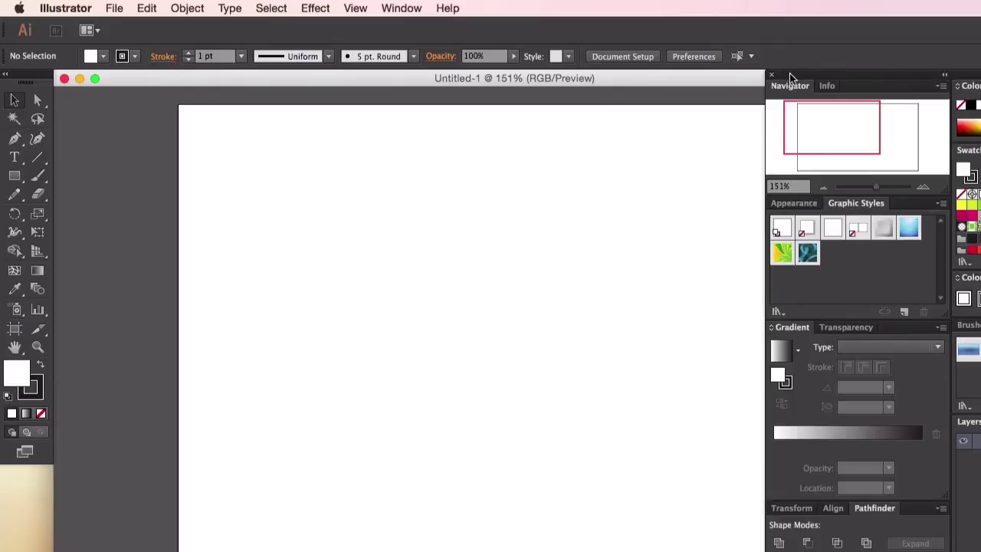
{"action": "left_click", "coordinate": [944, 76]}
{"action": "left_click", "coordinate": [975, 75]}
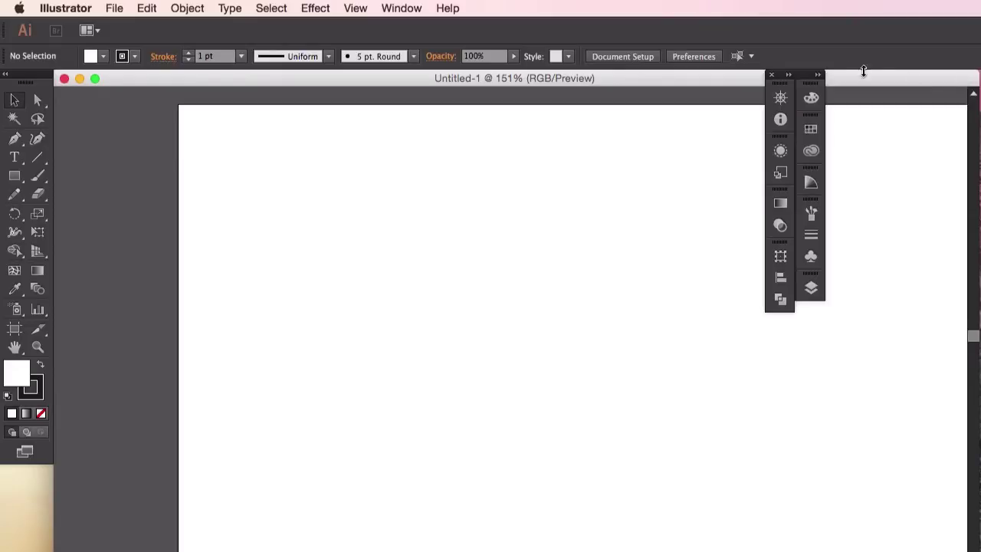
{"action": "left_click_drag", "start_coordinate": [811, 74], "coordinate": [966, 81]}
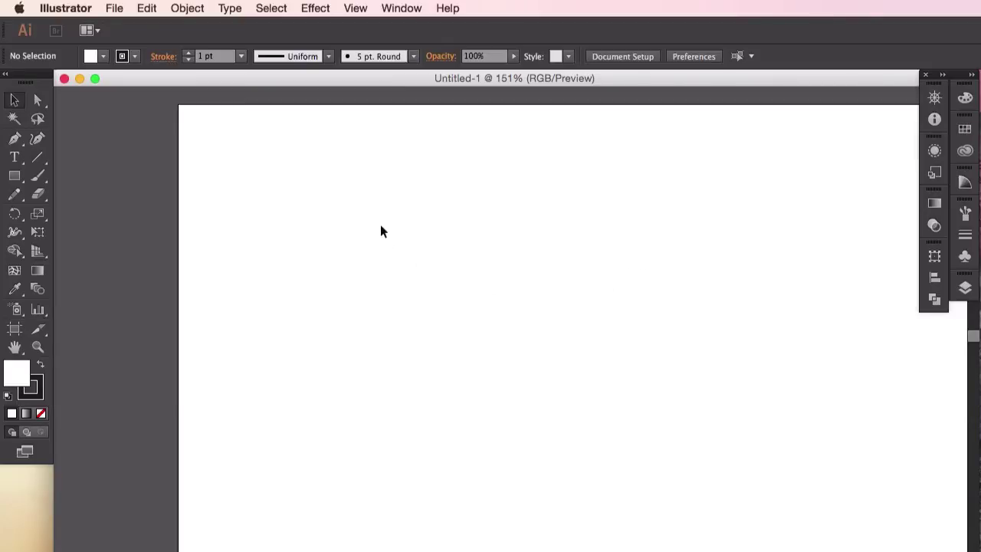
- Create a new document with the Print profile: A4, millimetres, CMYK
{"action": "left_click", "coordinate": [113, 9]}
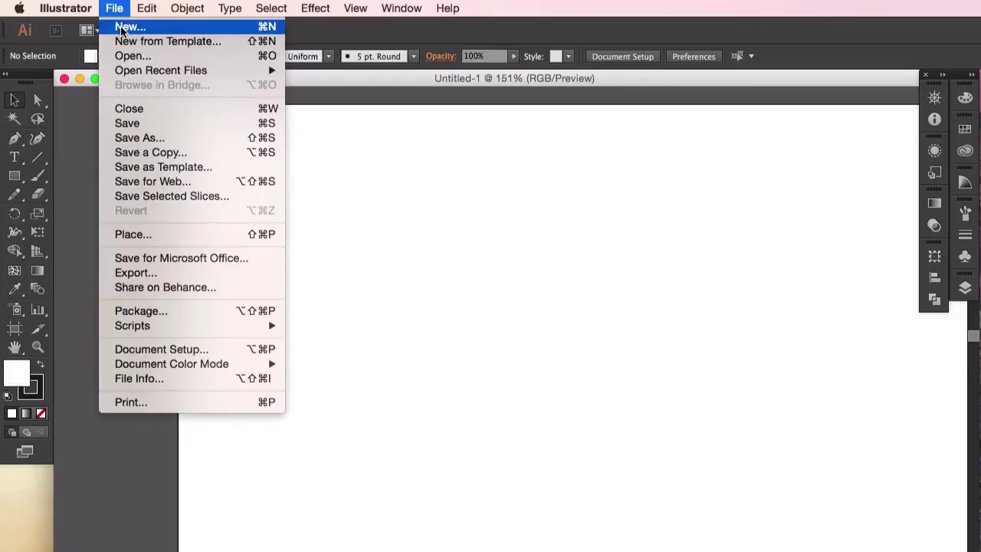
{"action": "left_click", "coordinate": [122, 26]}
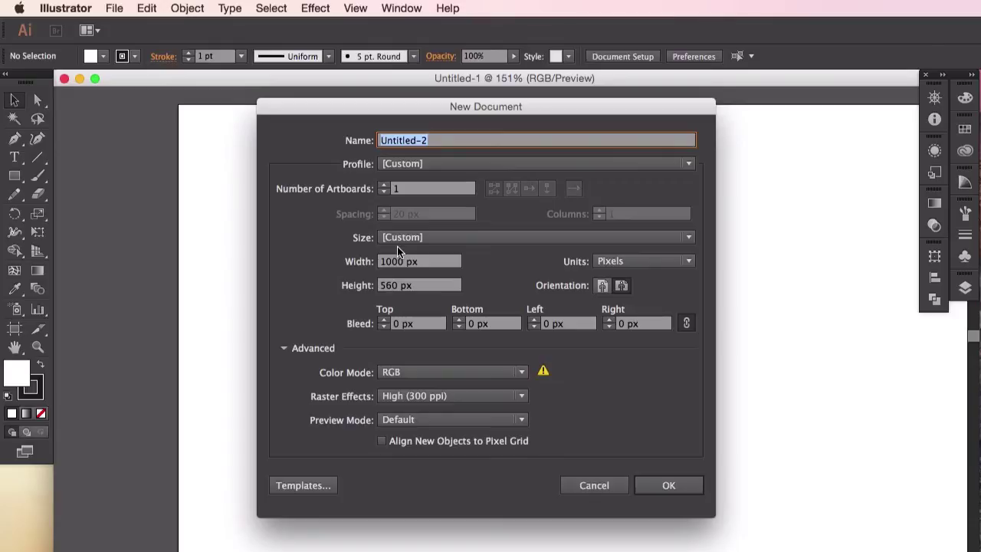
{"action": "left_click", "coordinate": [475, 166]}
{"action": "left_click", "coordinate": [464, 198]}
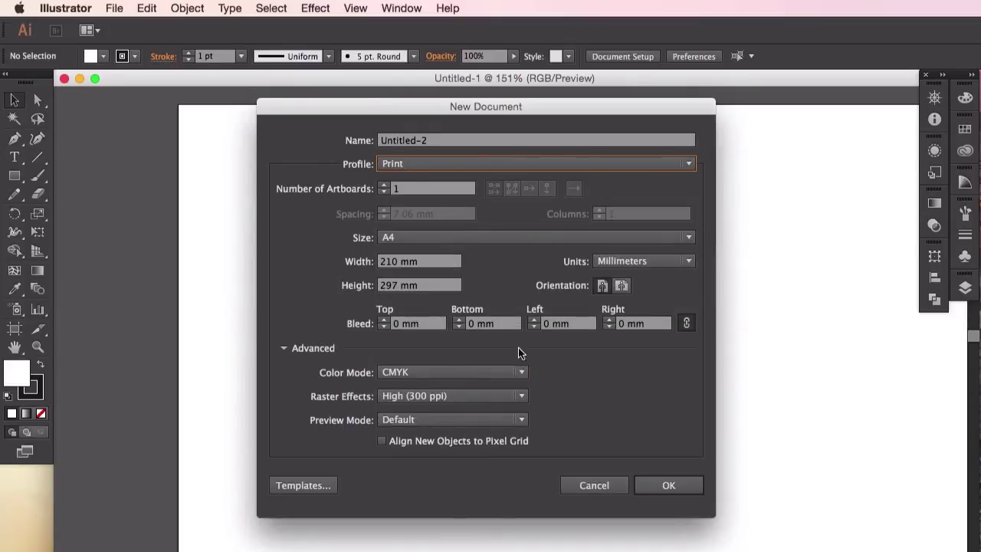
{"action": "left_click", "coordinate": [647, 486]}
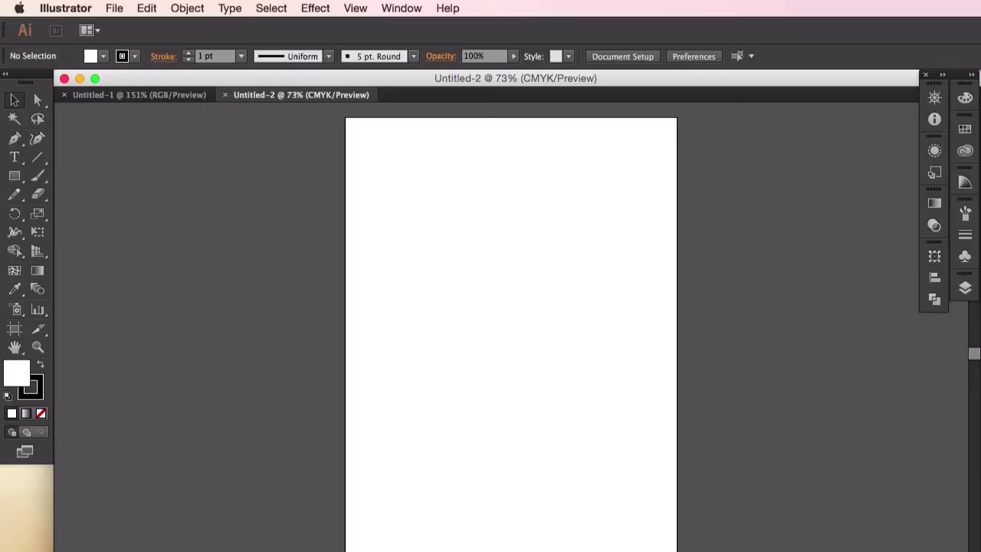
- Pick the Paintbrush tool and expand the colour, swatches, navigator and gradient panels
{"action": "left_click", "coordinate": [37, 175]}
{"action": "left_click", "coordinate": [972, 74]}
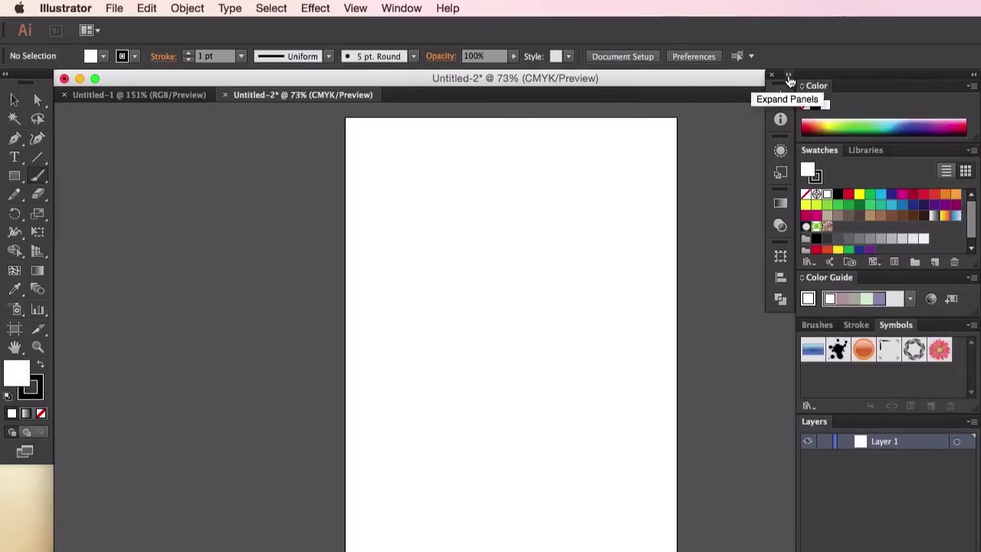
{"action": "left_click", "coordinate": [789, 78]}
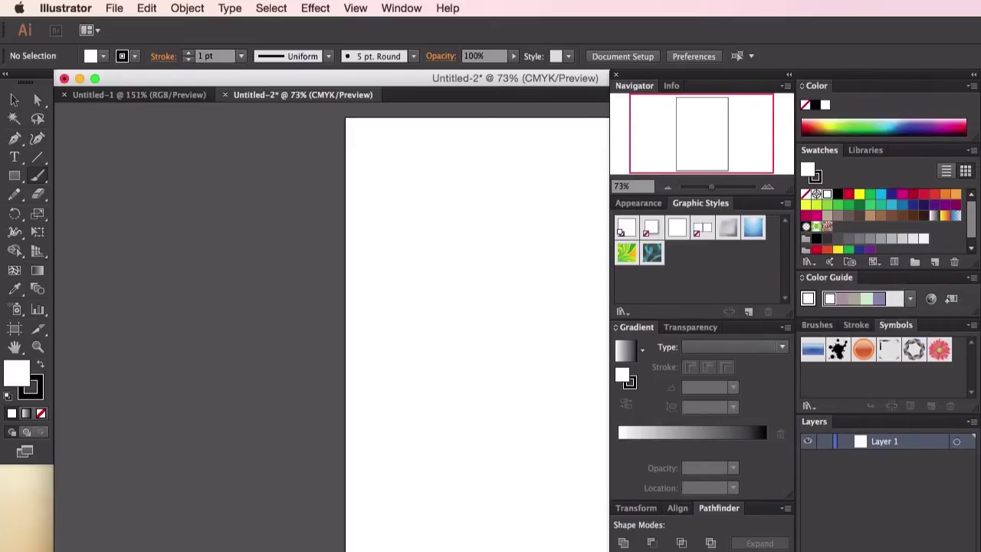
- Show the Brushes panel, then collapse the Navigator dock and tuck it beside the others
{"action": "left_click", "coordinate": [856, 325]}
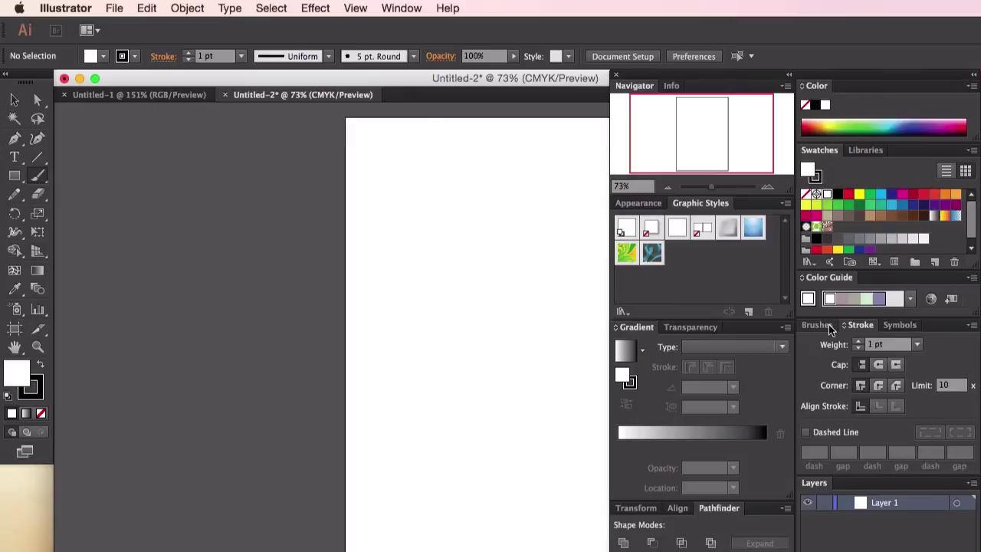
{"action": "left_click", "coordinate": [828, 326]}
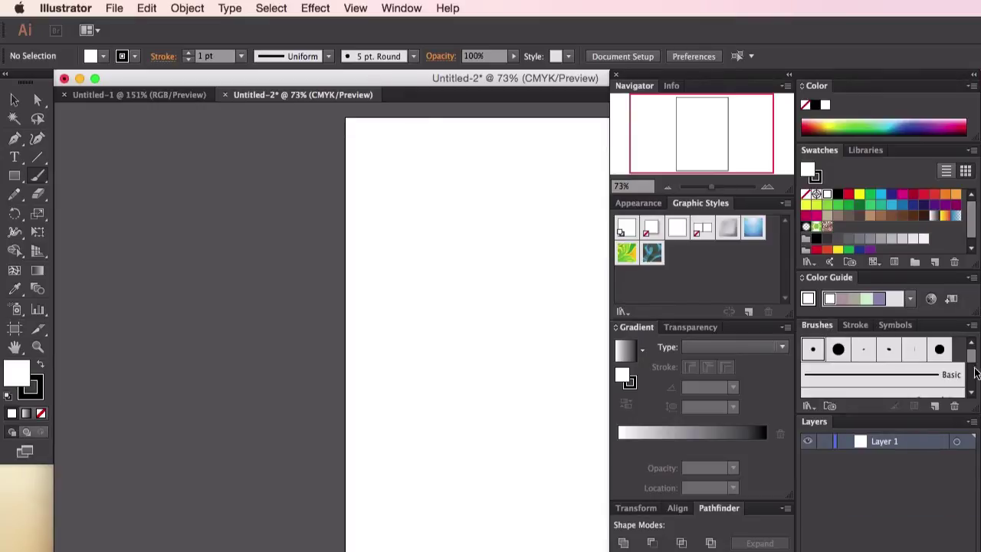
{"action": "mouse_move", "coordinate": [972, 355]}
{"action": "left_mouse_down"}
{"action": "mouse_move", "coordinate": [976, 387]}
{"action": "mouse_move", "coordinate": [974, 351]}
{"action": "mouse_move", "coordinate": [973, 364]}
{"action": "left_mouse_up"}
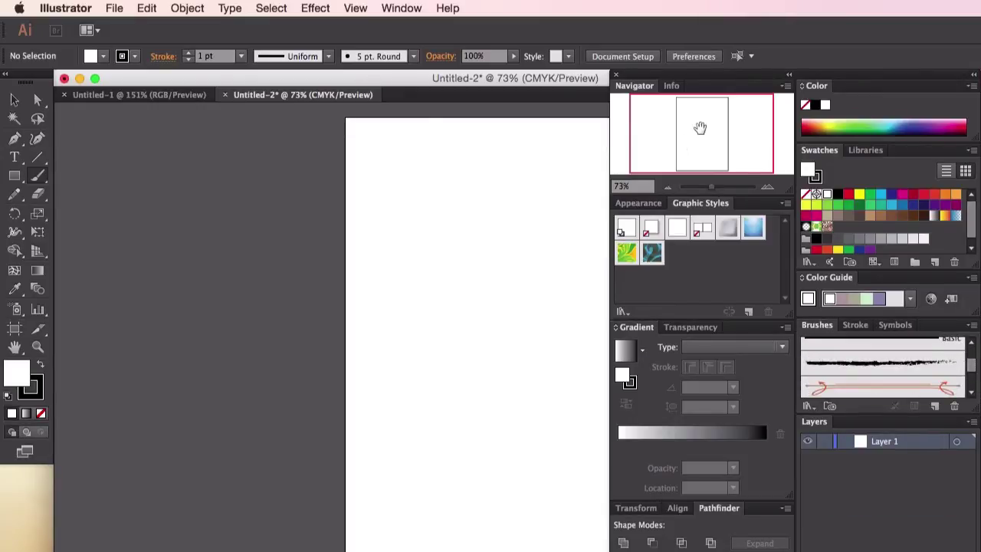
{"action": "left_click", "coordinate": [789, 75]}
{"action": "left_click_drag", "start_coordinate": [754, 79], "coordinate": [908, 73]}
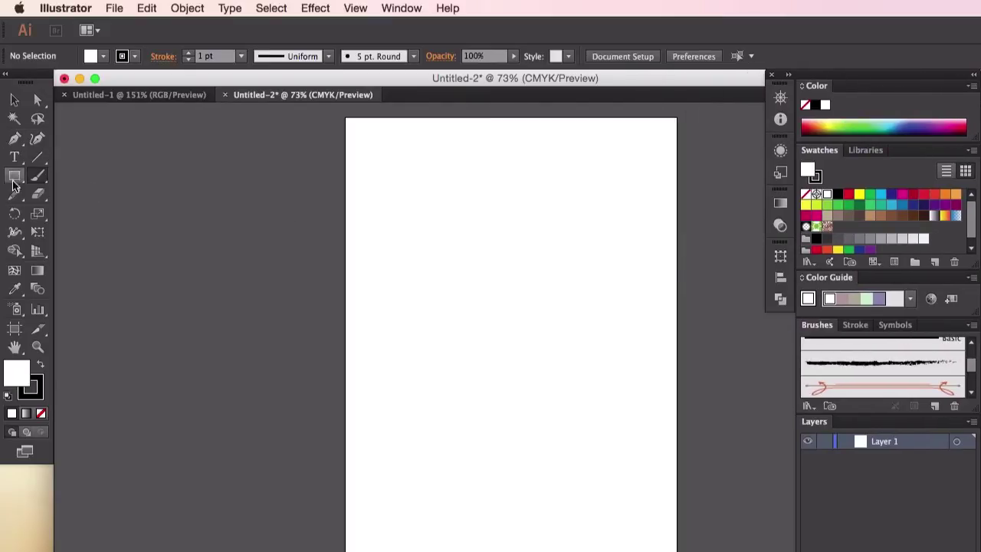
- Paint two thin freehand looping strokes near the top of the page
{"action": "left_click", "coordinate": [38, 175]}
{"action": "mouse_move", "coordinate": [424, 187]}
{"action": "left_mouse_down"}
{"action": "mouse_move", "coordinate": [392, 206]}
{"action": "mouse_move", "coordinate": [392, 240]}
{"action": "mouse_move", "coordinate": [424, 247]}
{"action": "mouse_move", "coordinate": [432, 226]}
{"action": "mouse_move", "coordinate": [405, 233]}
{"action": "mouse_move", "coordinate": [405, 261]}
{"action": "mouse_move", "coordinate": [428, 286]}
{"action": "left_mouse_up"}
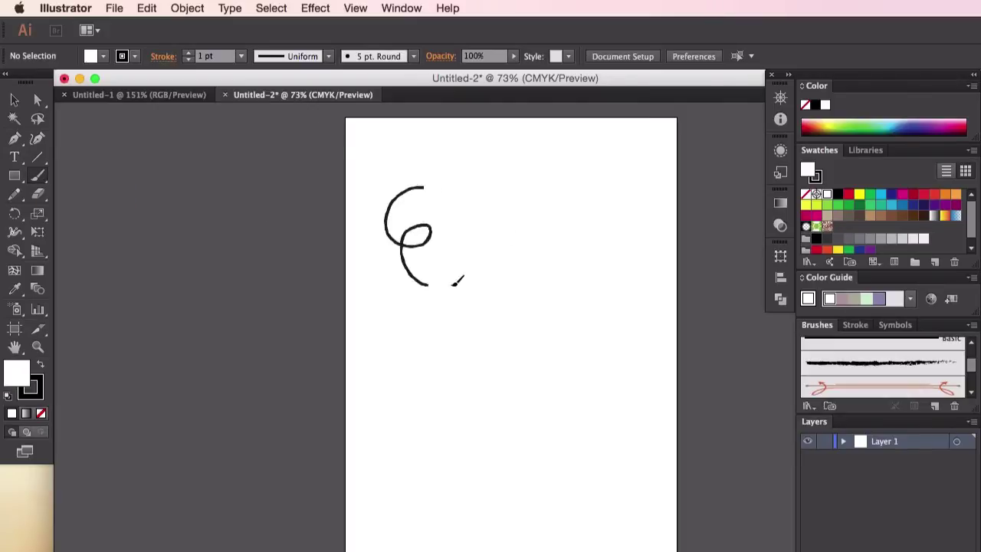
{"action": "mouse_move", "coordinate": [512, 270]}
{"action": "left_mouse_down"}
{"action": "mouse_move", "coordinate": [522, 233]}
{"action": "mouse_move", "coordinate": [568, 248]}
{"action": "mouse_move", "coordinate": [585, 225]}
{"action": "mouse_move", "coordinate": [539, 211]}
{"action": "mouse_move", "coordinate": [563, 260]}
{"action": "mouse_move", "coordinate": [515, 292]}
{"action": "left_mouse_up"}
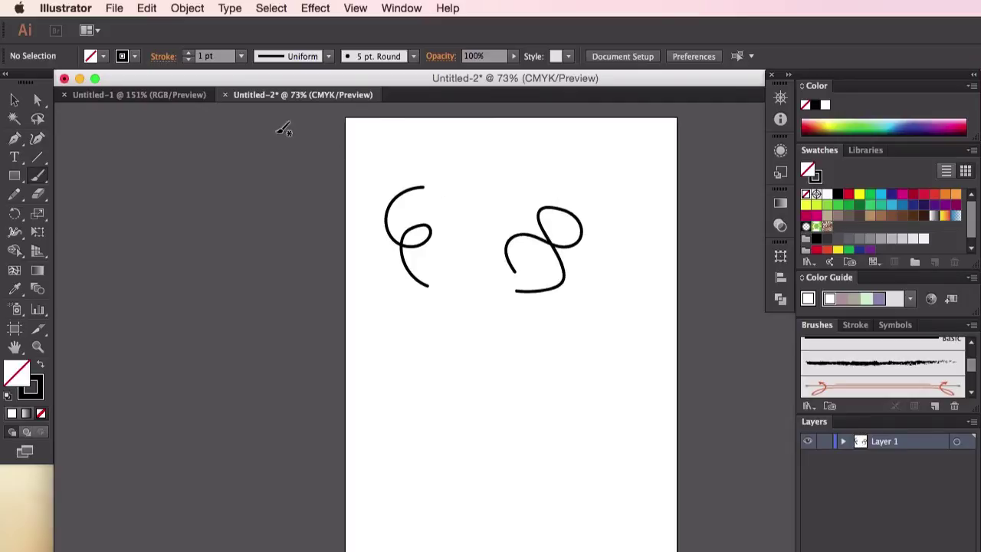
- Paint a thick 4 pt loop below them, then a thinner 2 pt curve beside it
{"action": "left_click", "coordinate": [189, 53]}
{"action": "left_click", "coordinate": [188, 54]}
{"action": "left_click", "coordinate": [188, 54]}
{"action": "mouse_move", "coordinate": [426, 365]}
{"action": "left_mouse_down"}
{"action": "mouse_move", "coordinate": [445, 316]}
{"action": "mouse_move", "coordinate": [485, 366]}
{"action": "mouse_move", "coordinate": [519, 343]}
{"action": "mouse_move", "coordinate": [476, 331]}
{"action": "mouse_move", "coordinate": [434, 386]}
{"action": "left_mouse_up"}
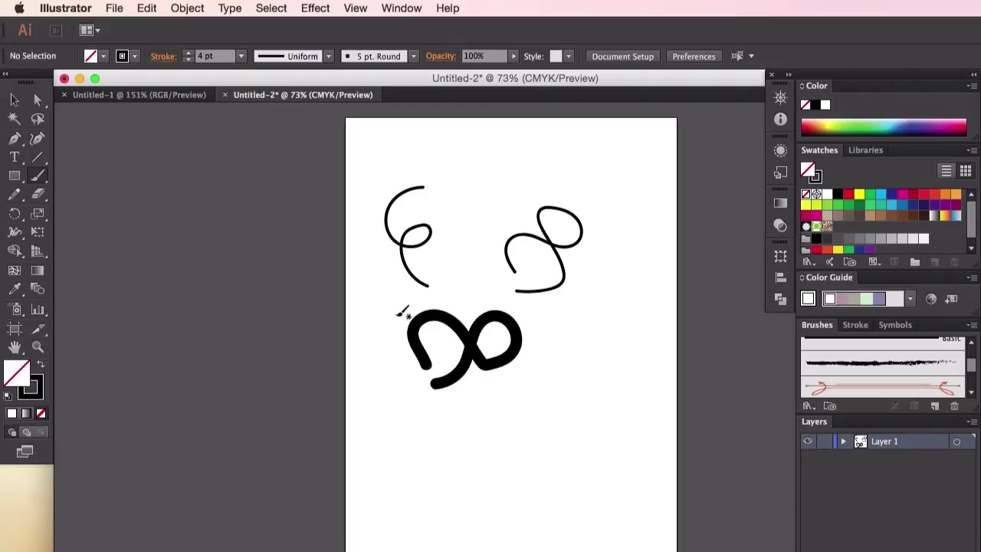
{"action": "left_click", "coordinate": [188, 59]}
{"action": "left_click", "coordinate": [187, 59]}
{"action": "mouse_move", "coordinate": [557, 305]}
{"action": "left_mouse_down"}
{"action": "mouse_move", "coordinate": [560, 349]}
{"action": "mouse_move", "coordinate": [503, 391]}
{"action": "mouse_move", "coordinate": [591, 378]}
{"action": "left_mouse_up"}
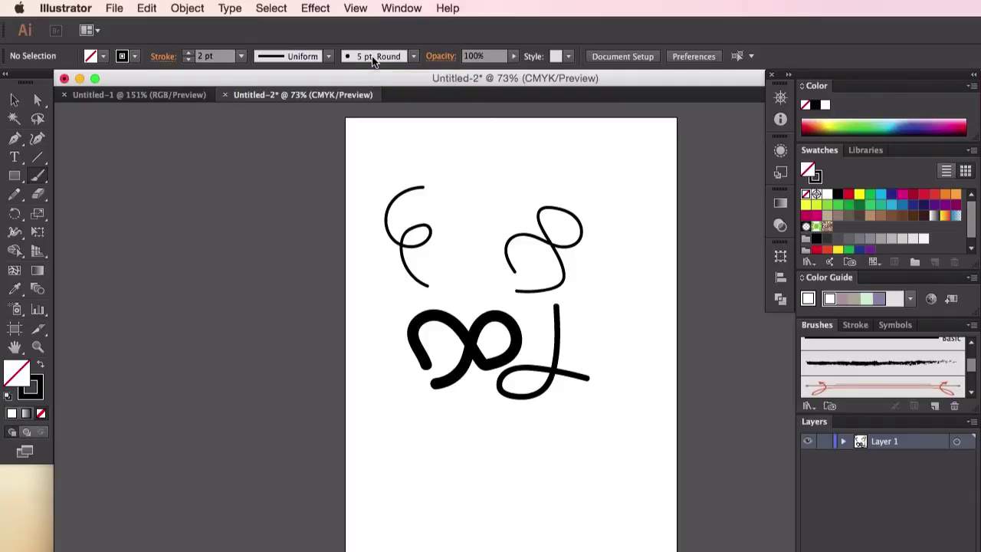
- Choose the Charcoal - Feather brush and paint a stroke along the bottom of the page
{"action": "left_click", "coordinate": [372, 57]}
{"action": "left_click", "coordinate": [353, 166]}
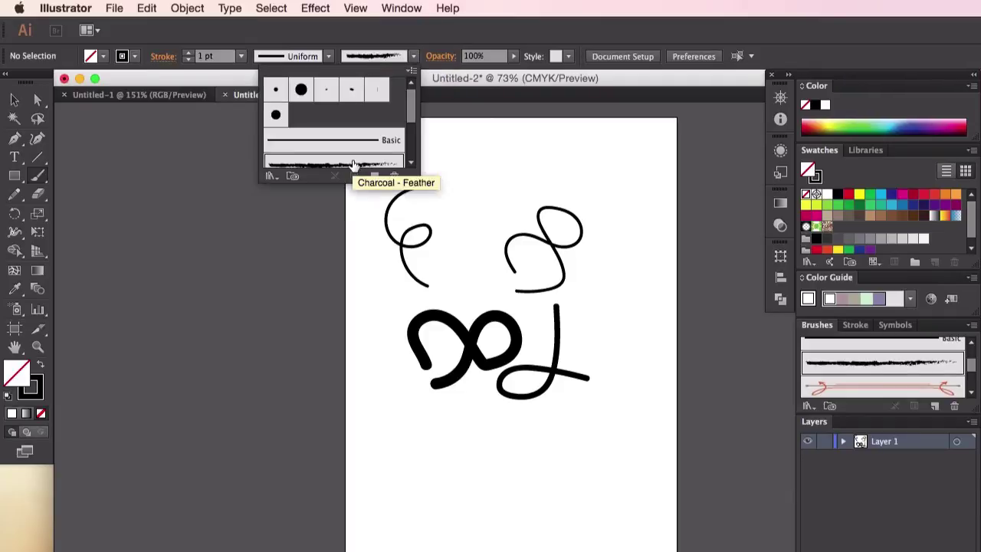
{"action": "left_click", "coordinate": [433, 443]}
{"action": "mouse_move", "coordinate": [424, 469]}
{"action": "left_mouse_down"}
{"action": "mouse_move", "coordinate": [432, 446]}
{"action": "mouse_move", "coordinate": [467, 486]}
{"action": "mouse_move", "coordinate": [546, 446]}
{"action": "mouse_move", "coordinate": [502, 528]}
{"action": "left_mouse_up"}
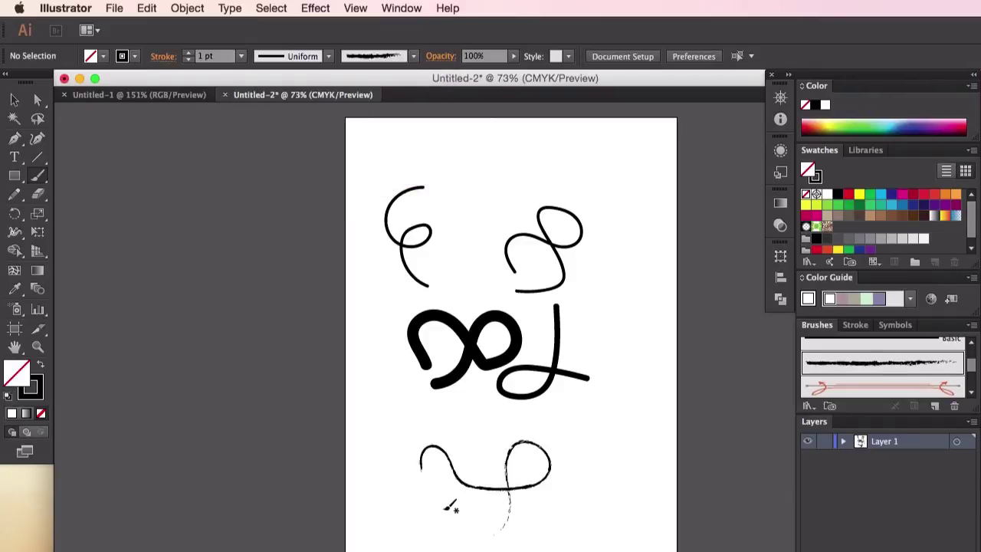
- Paint a 5 pt charcoal stroke up the right side, then bring up Transparency settings
{"action": "left_click", "coordinate": [187, 52]}
{"action": "left_click", "coordinate": [188, 52]}
{"action": "left_click", "coordinate": [188, 52]}
{"action": "left_click", "coordinate": [188, 52]}
{"action": "mouse_move", "coordinate": [608, 491]}
{"action": "left_mouse_down"}
{"action": "mouse_move", "coordinate": [596, 446]}
{"action": "mouse_move", "coordinate": [619, 381]}
{"action": "mouse_move", "coordinate": [581, 310]}
{"action": "left_mouse_up"}
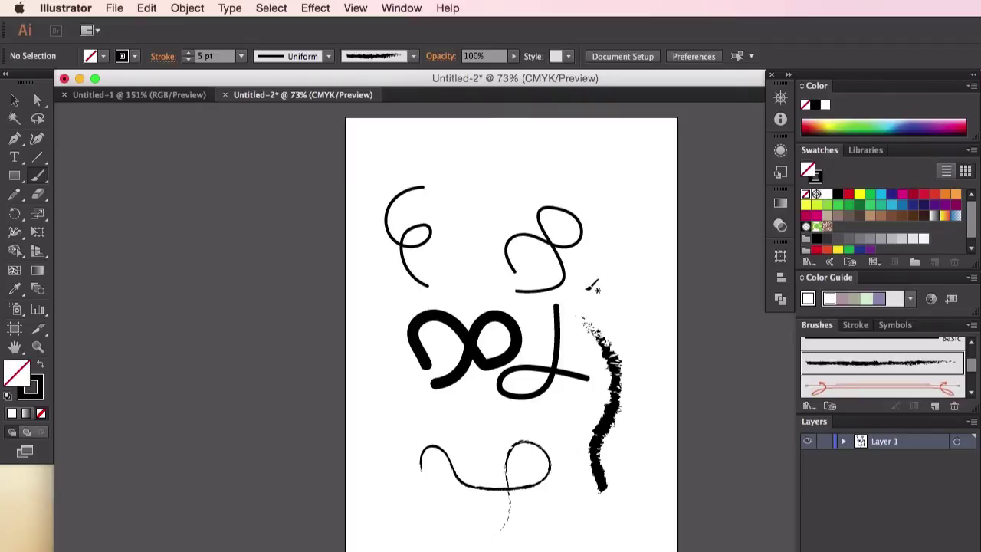
{"action": "left_click", "coordinate": [14, 99]}
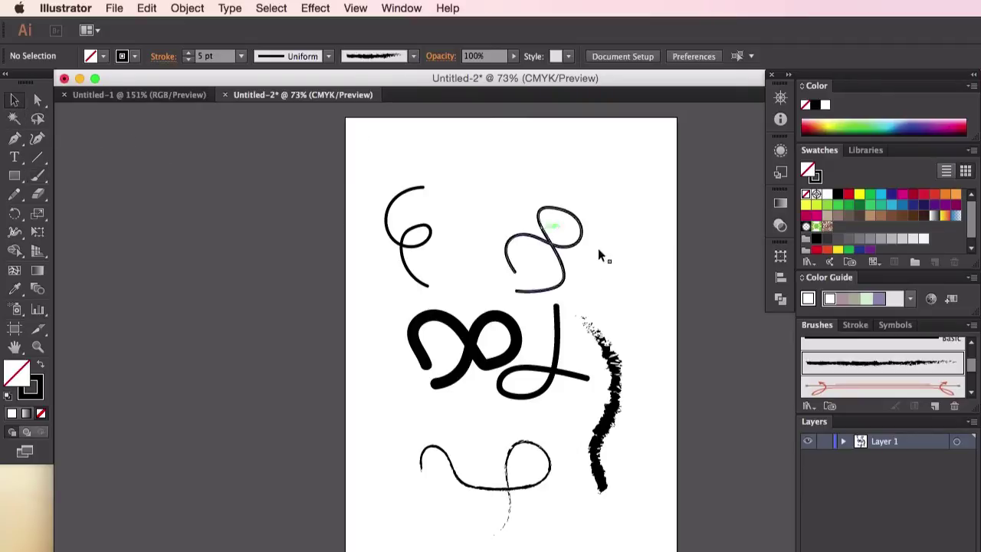
{"action": "left_click", "coordinate": [780, 225]}
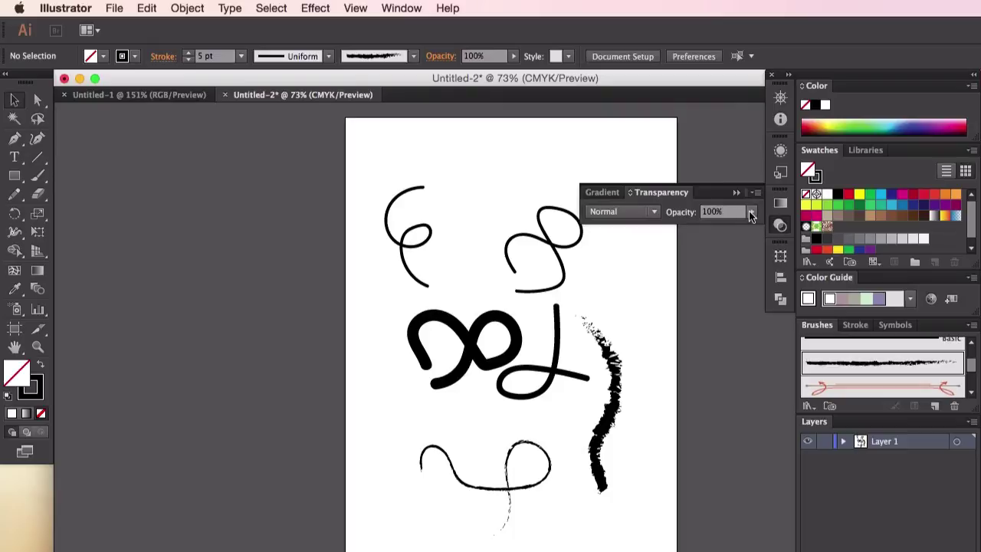
- Select the charcoal stroke and keep its opacity at 100% after testing 28%
{"action": "left_click", "coordinate": [615, 384]}
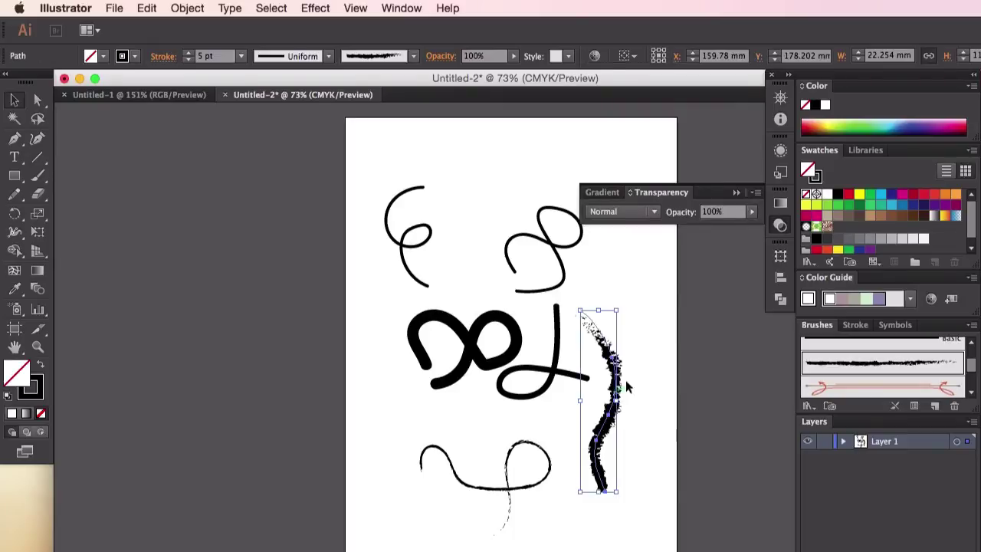
{"action": "left_click", "coordinate": [755, 212]}
{"action": "left_click_drag", "start_coordinate": [755, 225], "coordinate": [706, 227]}
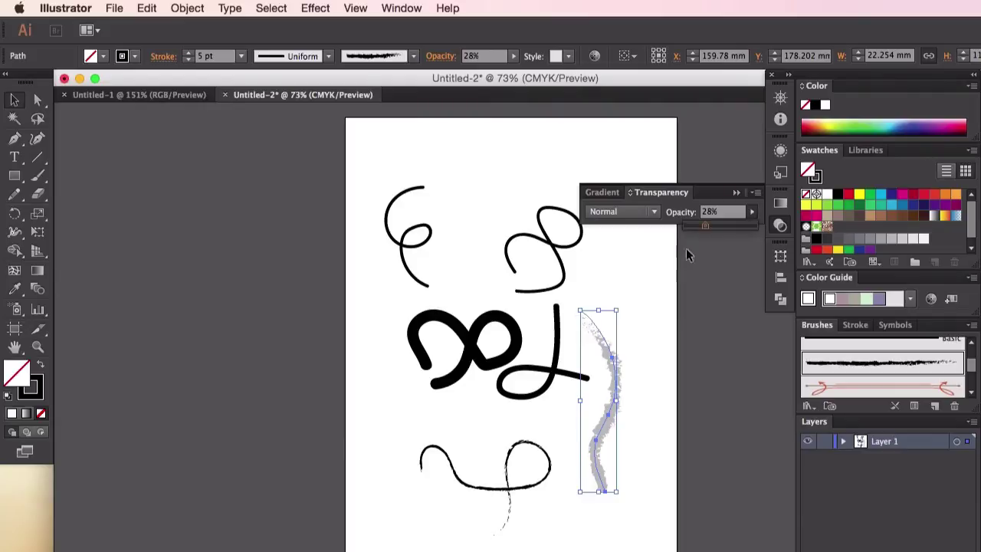
{"action": "left_click", "coordinate": [755, 226]}
- Set the charcoal stroke's fill to None
{"action": "left_click", "coordinate": [849, 194]}
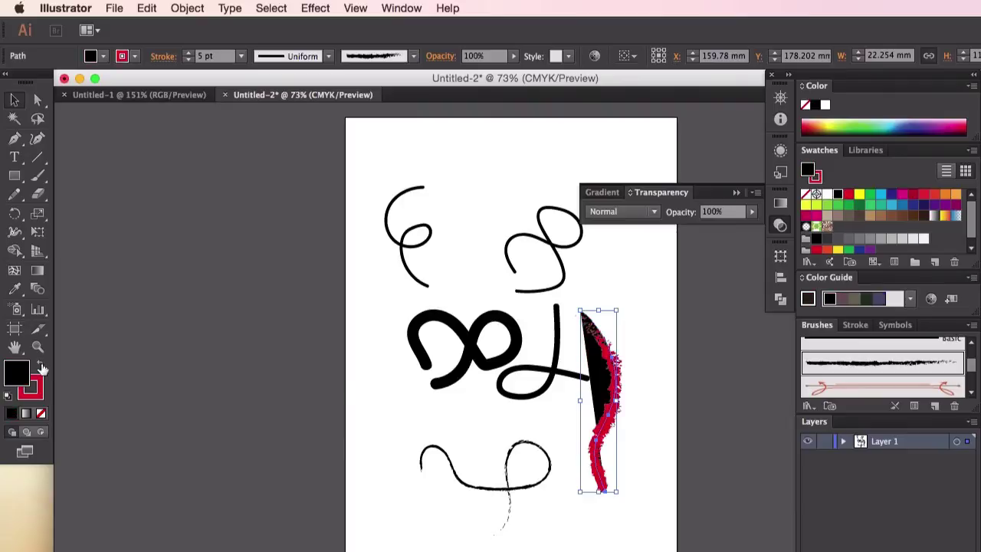
{"action": "left_click", "coordinate": [90, 56]}
{"action": "left_click", "coordinate": [10, 83]}
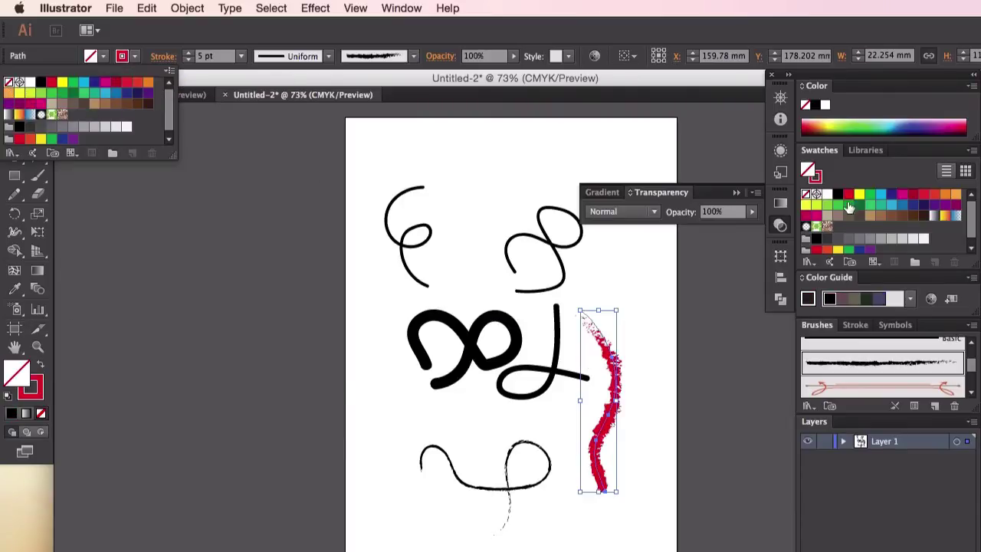
{"action": "left_click", "coordinate": [625, 388]}
{"action": "left_click", "coordinate": [612, 388]}
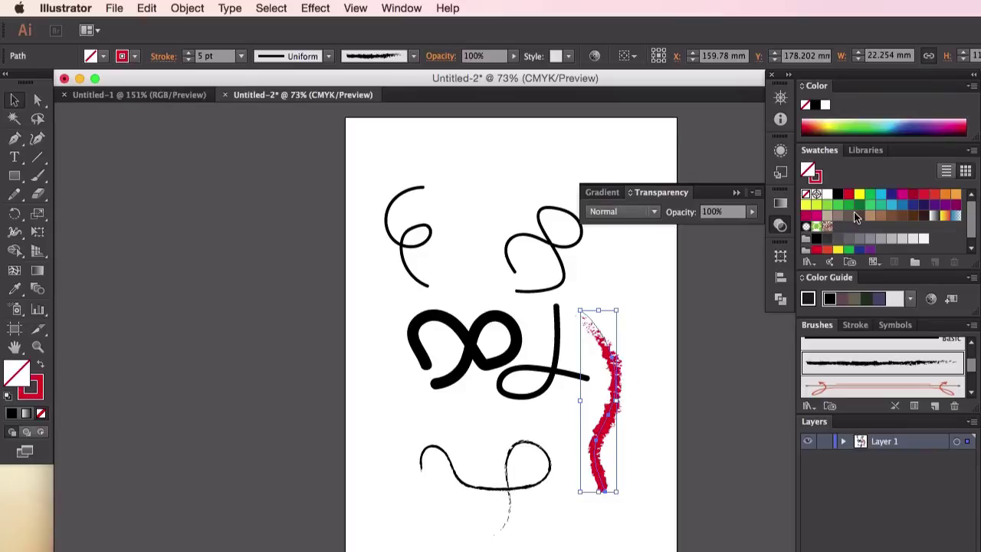
- Try cyan, magenta, brown and green swatches, settling on a crimson stroke colour
{"action": "left_click", "coordinate": [820, 176]}
{"action": "left_click", "coordinate": [881, 195]}
{"action": "left_click", "coordinate": [902, 197]}
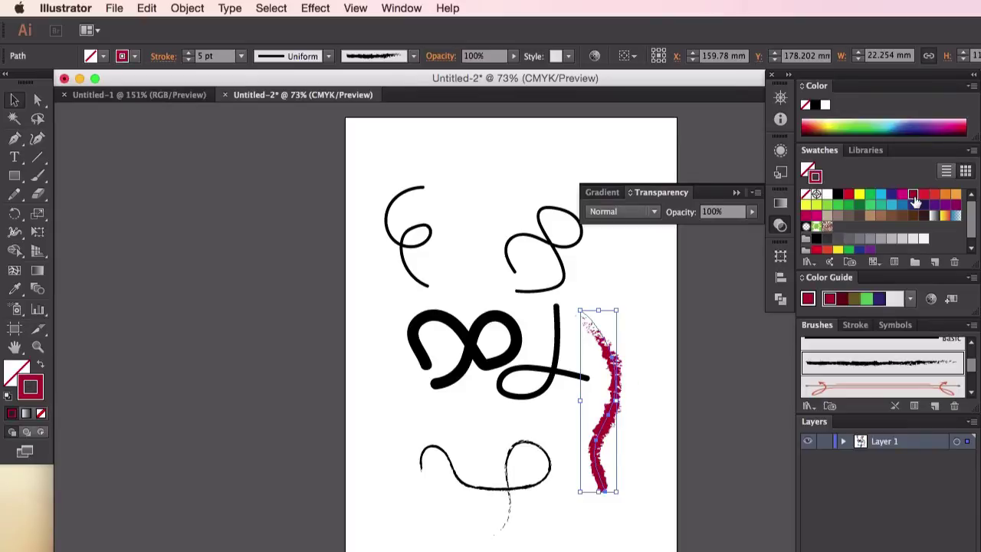
{"action": "left_click", "coordinate": [909, 215]}
{"action": "left_click", "coordinate": [860, 216]}
{"action": "left_click", "coordinate": [860, 205]}
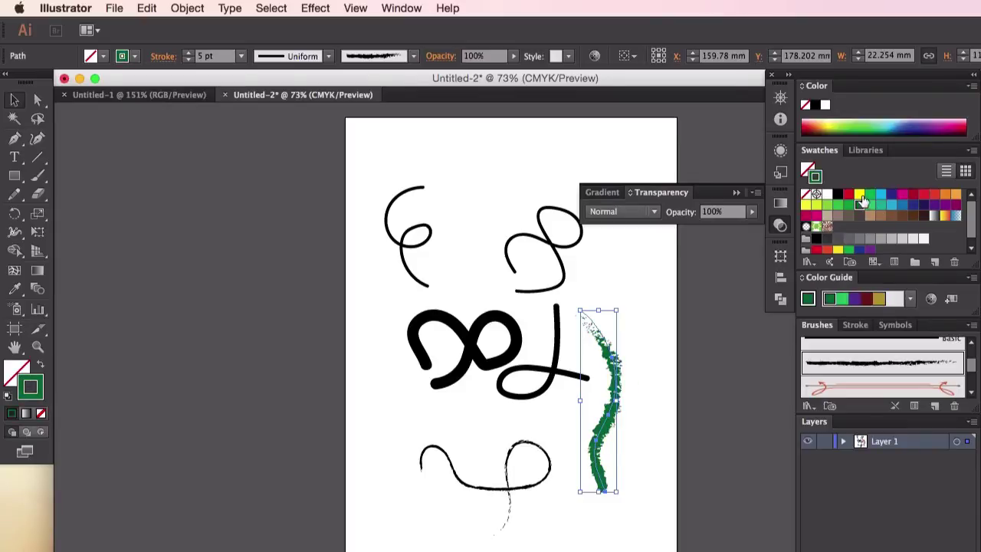
{"action": "left_click", "coordinate": [849, 194]}
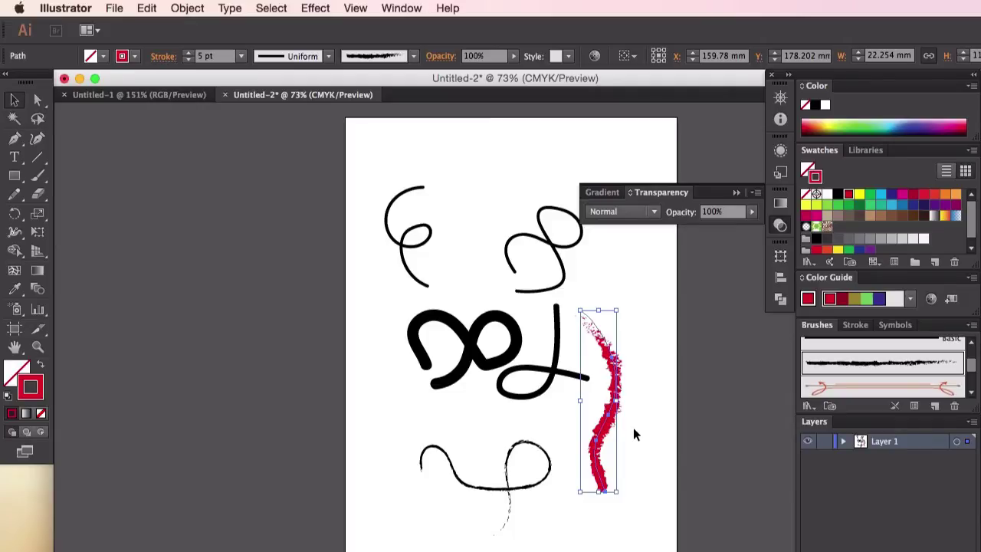
- Close the Transparency panel and delete all the paths on the artboard
{"action": "left_click", "coordinate": [779, 224]}
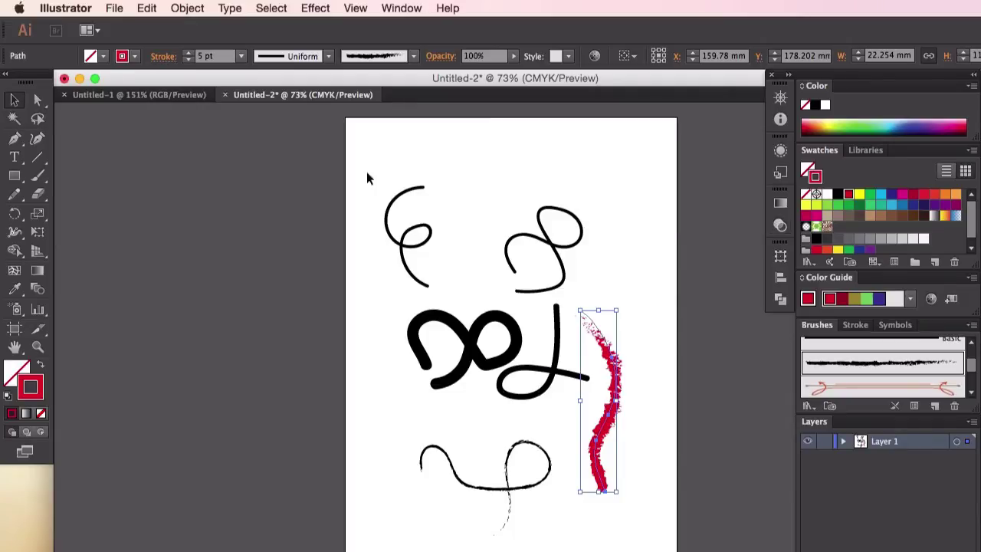
{"action": "left_click_drag", "start_coordinate": [366, 171], "coordinate": [656, 524]}
{"action": "key", "text": "Delete"}
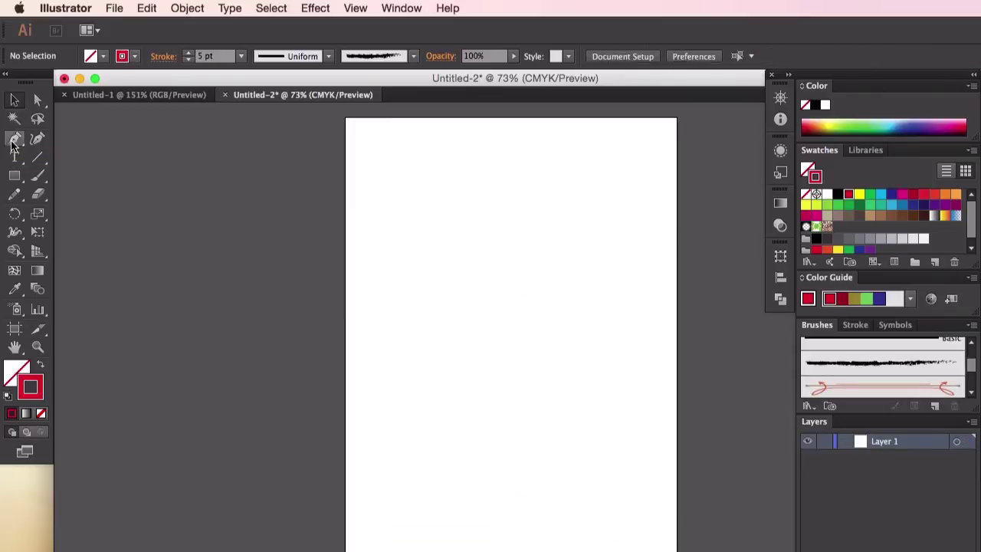
- Choose the Pen tool with no fill and a black stroke
{"action": "left_click", "coordinate": [13, 145]}
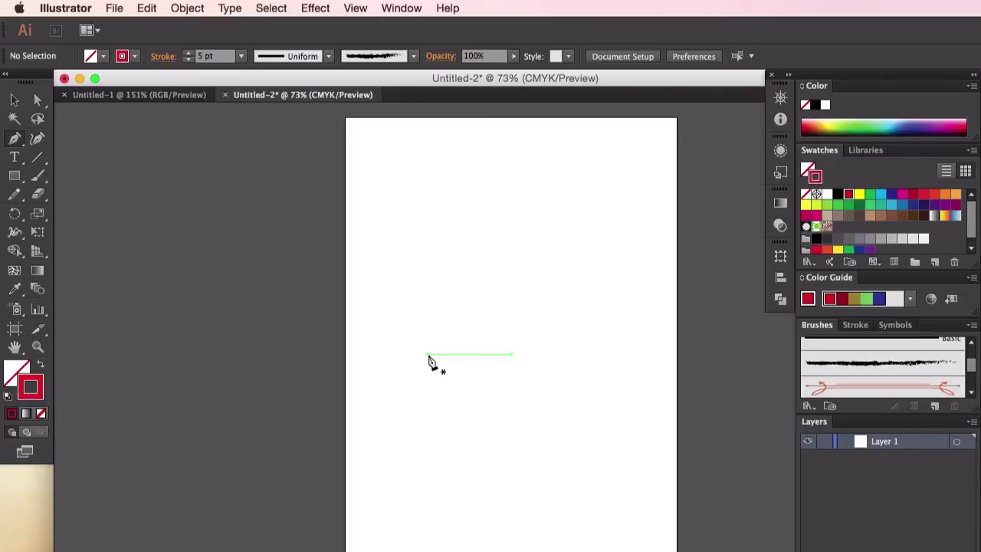
{"action": "left_click", "coordinate": [105, 57]}
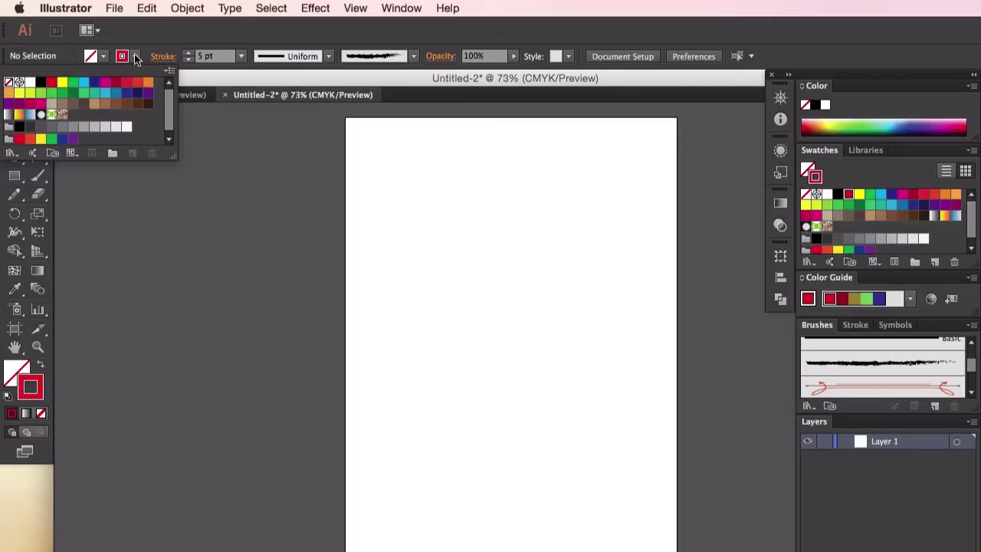
{"action": "left_click", "coordinate": [135, 58]}
{"action": "left_click", "coordinate": [135, 58]}
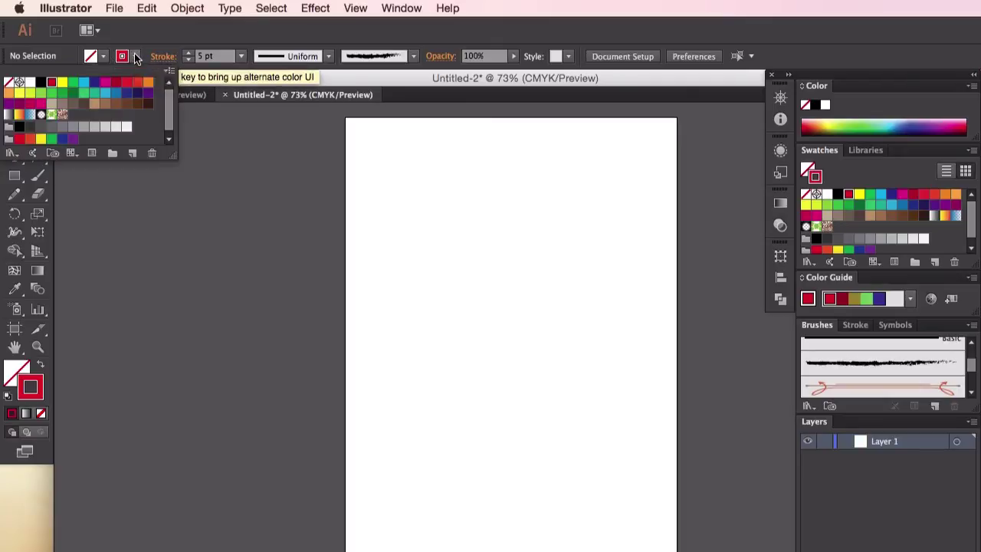
{"action": "left_click", "coordinate": [40, 82]}
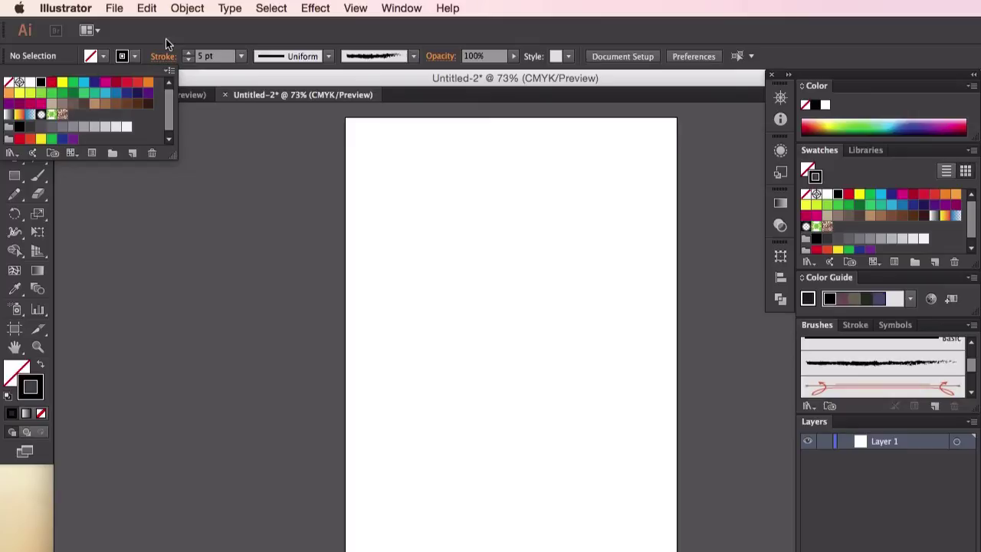
{"action": "left_click", "coordinate": [167, 38]}
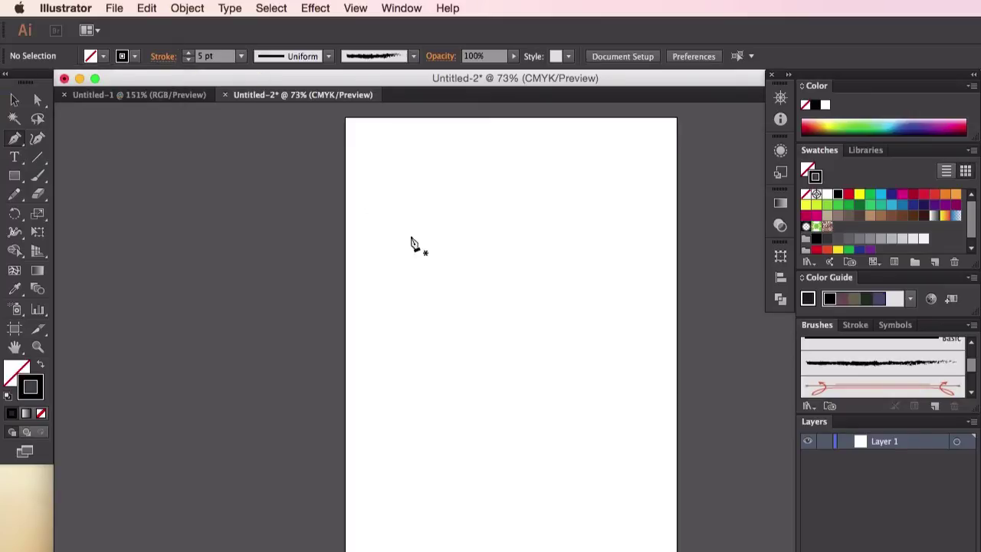
- Draw a closed five-sided pentagon outline with the Pen tool
{"action": "left_click", "coordinate": [404, 227]}
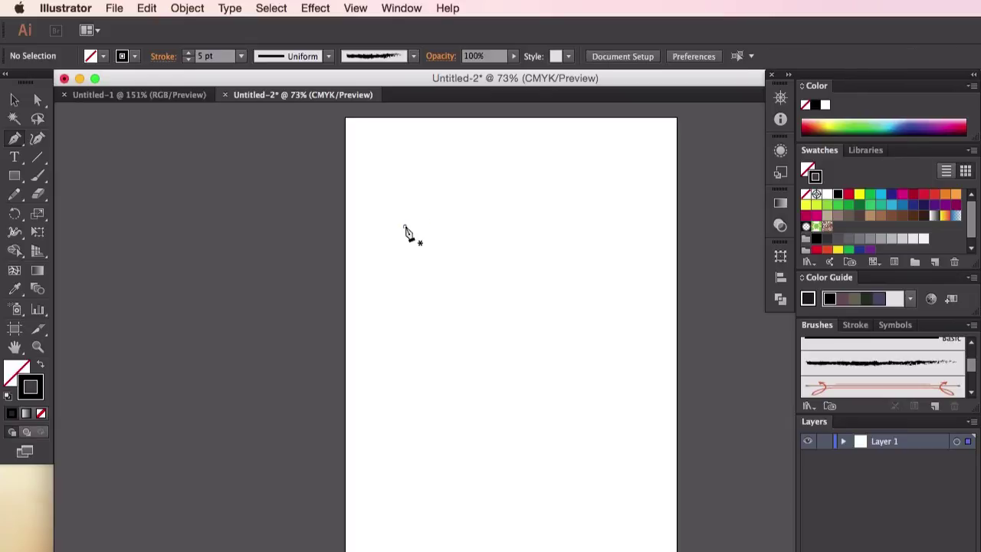
{"action": "left_click", "coordinate": [490, 241]}
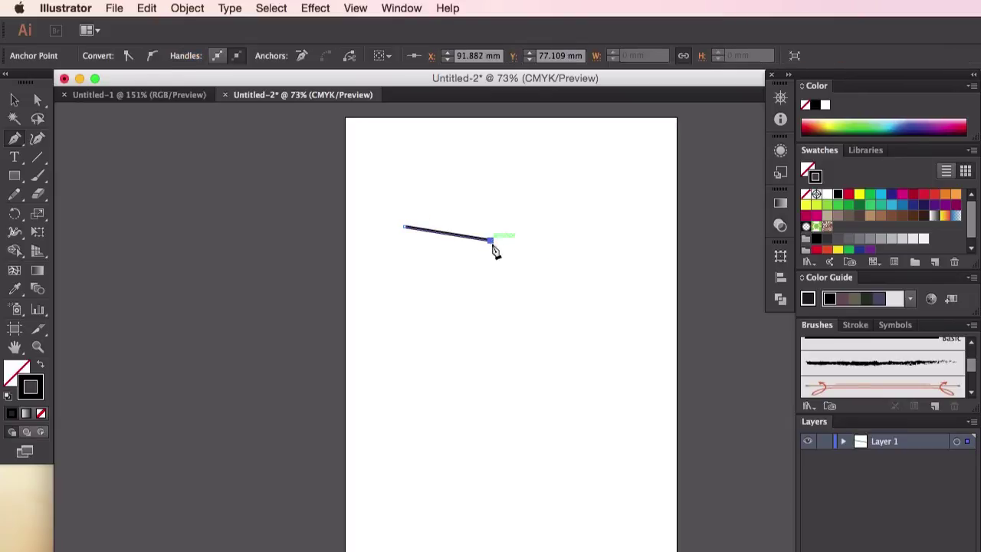
{"action": "left_click", "coordinate": [487, 292]}
{"action": "left_click", "coordinate": [425, 310]}
{"action": "left_click", "coordinate": [391, 275]}
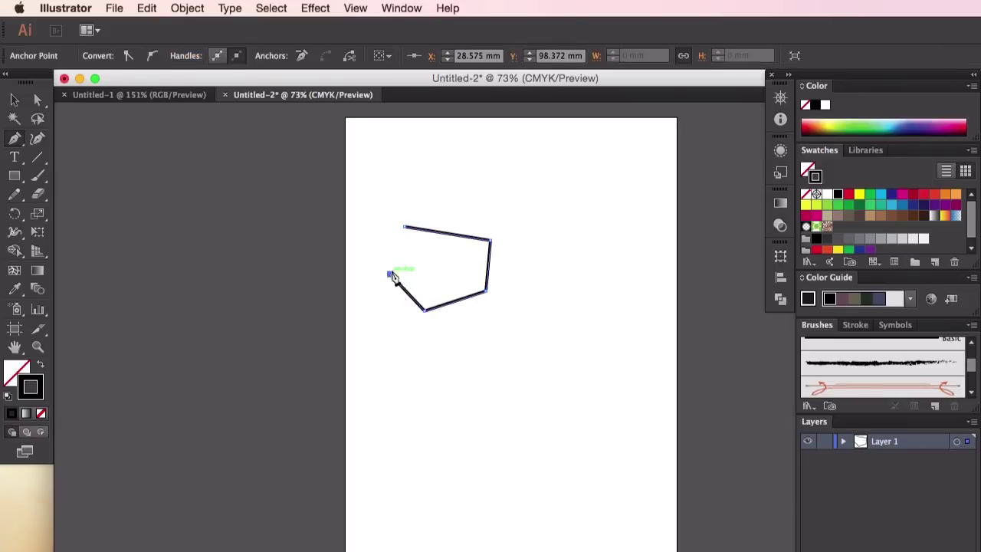
{"action": "left_click", "coordinate": [404, 227]}
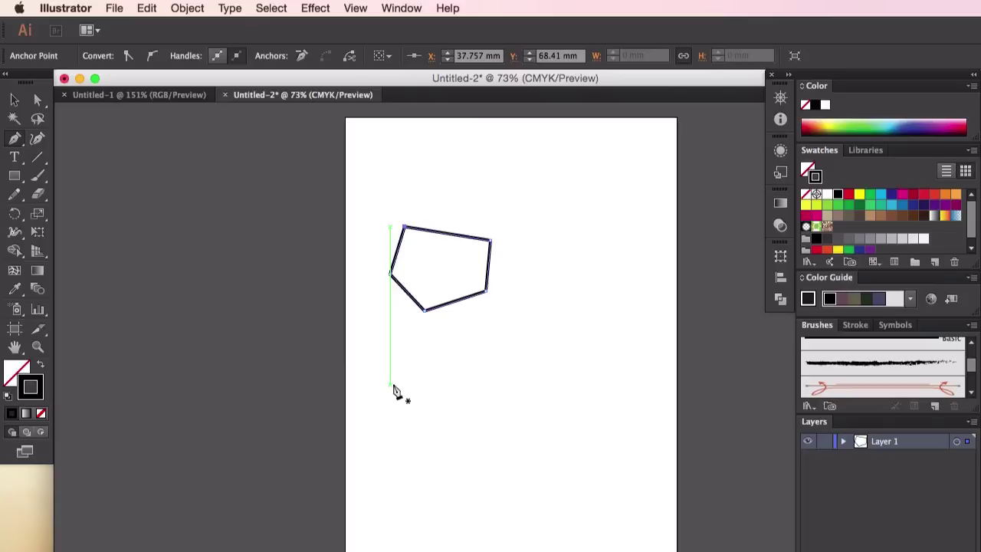
- Draw a wavy open line below it, rising into a hook and dropping down, then deselect
{"action": "left_click", "coordinate": [391, 384]}
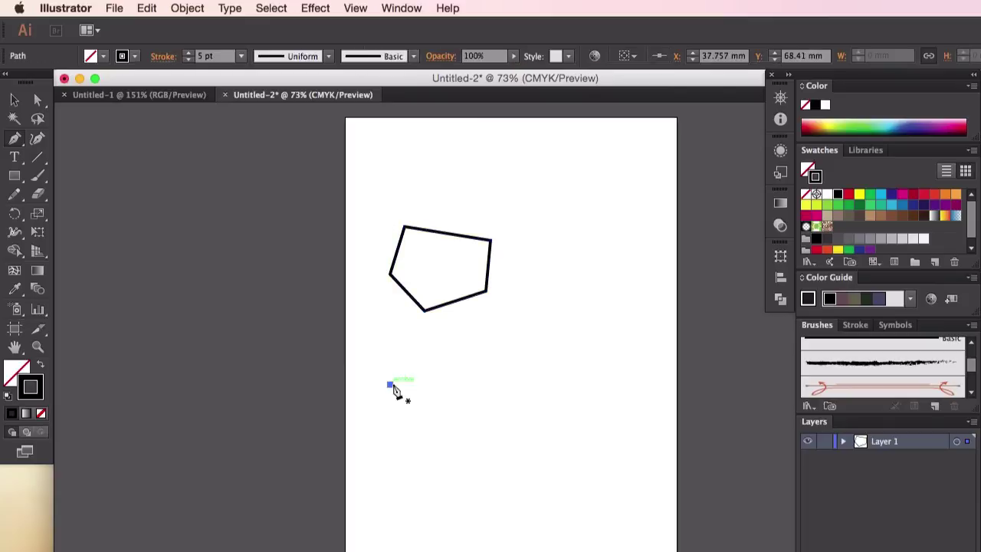
{"action": "left_click_drag", "start_coordinate": [515, 354], "coordinate": [600, 393]}
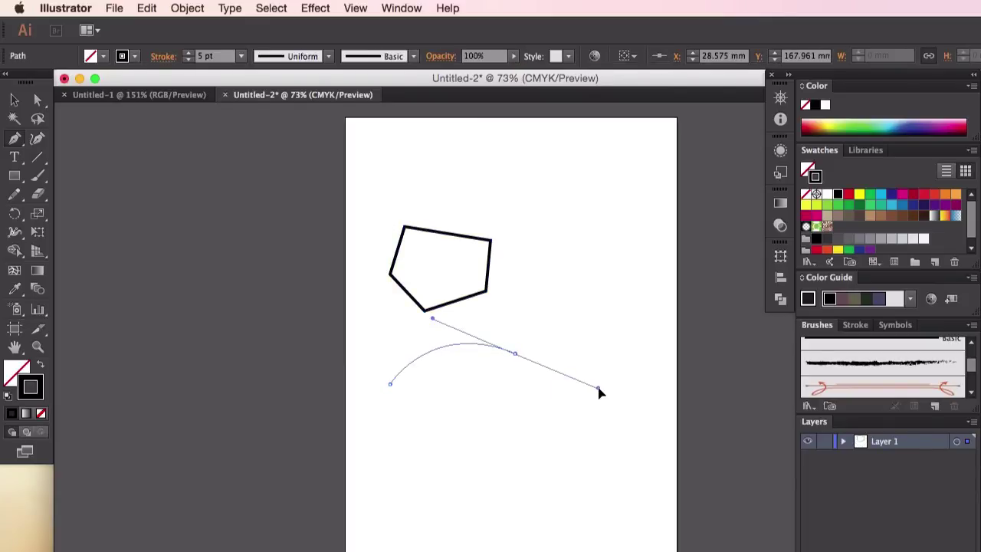
{"action": "left_click_drag", "start_coordinate": [615, 347], "coordinate": [631, 316]}
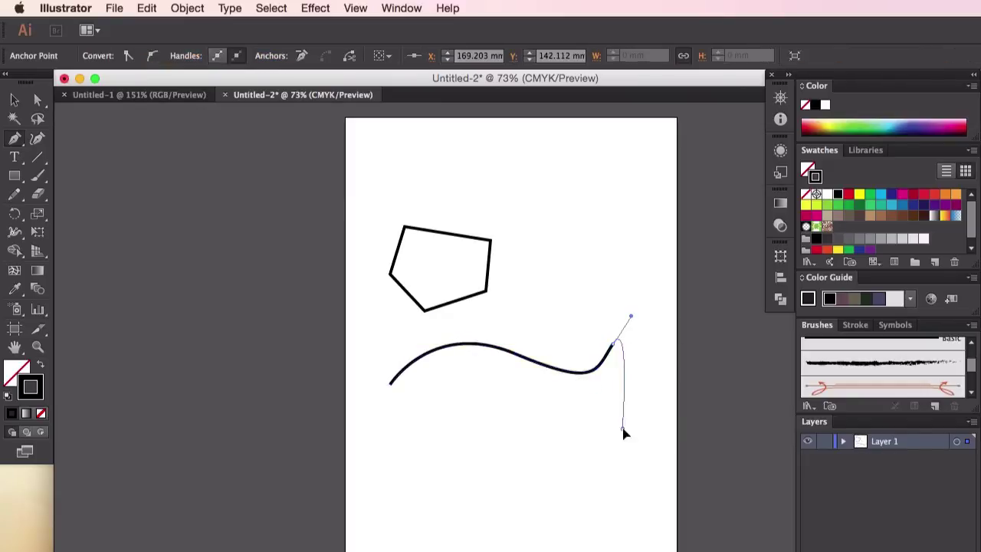
{"action": "left_click", "coordinate": [622, 429]}
{"action": "key", "text": "Escape"}
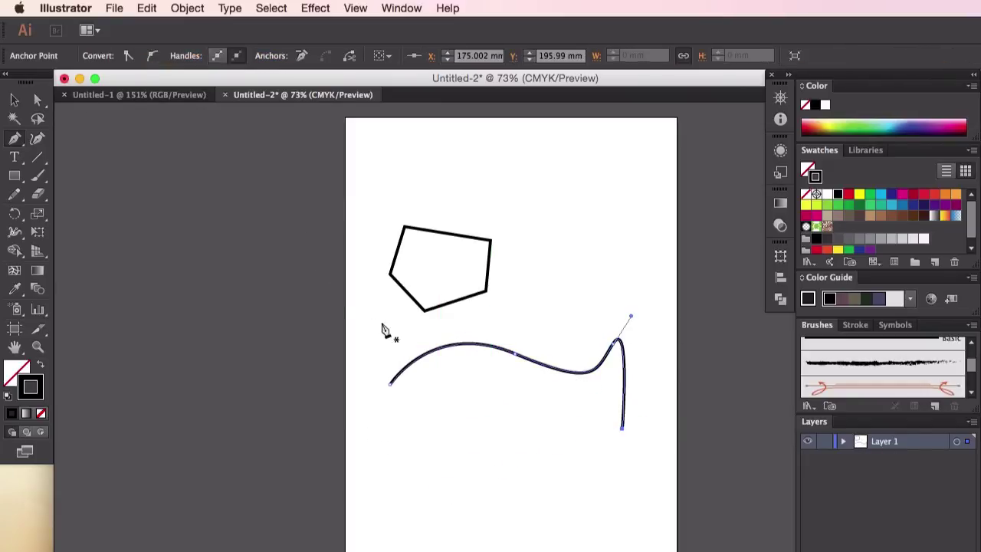
{"action": "key", "text": "v"}
{"action": "left_click", "coordinate": [530, 506]}
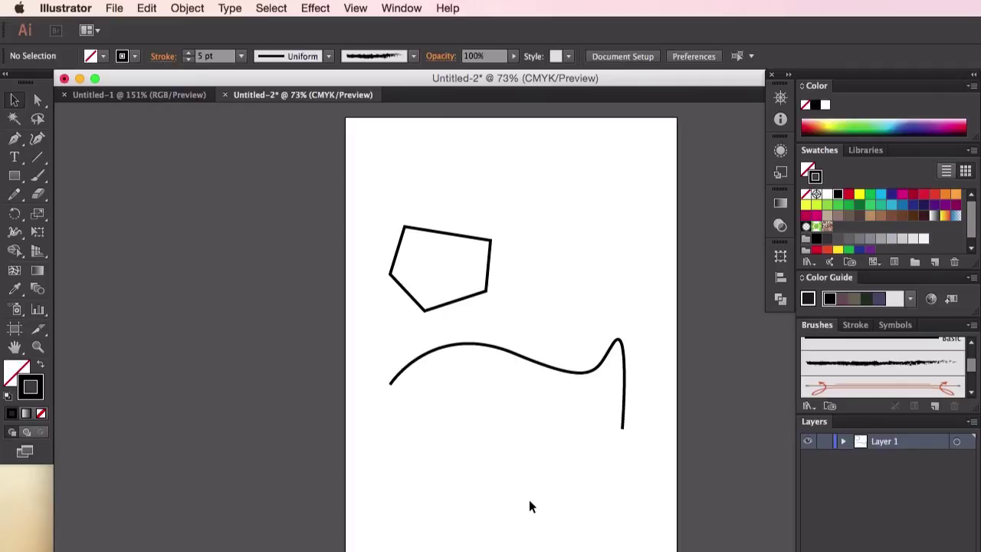
- With Direct Selection, drag a handle and the peak anchor to round the hook into a hump
{"action": "left_click", "coordinate": [625, 350]}
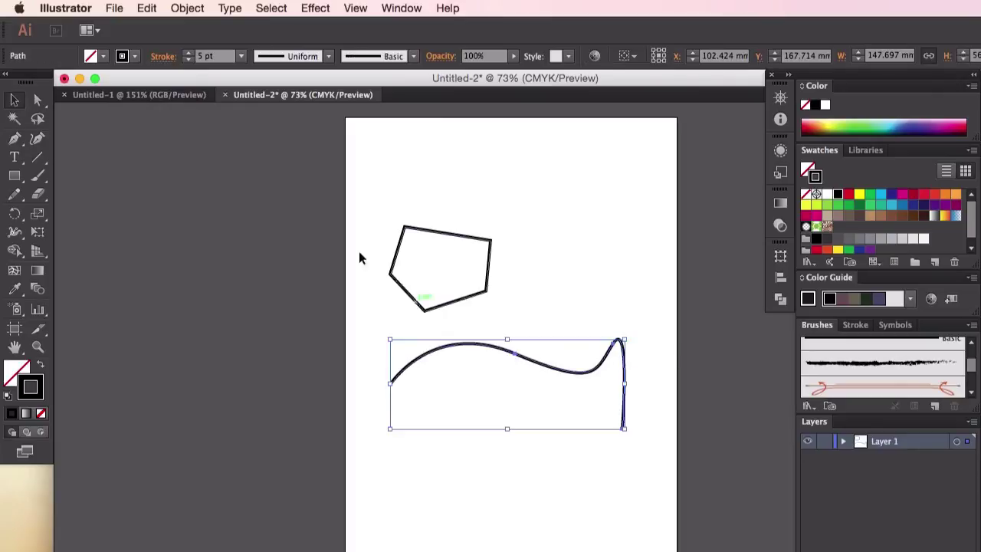
{"action": "left_click", "coordinate": [41, 103]}
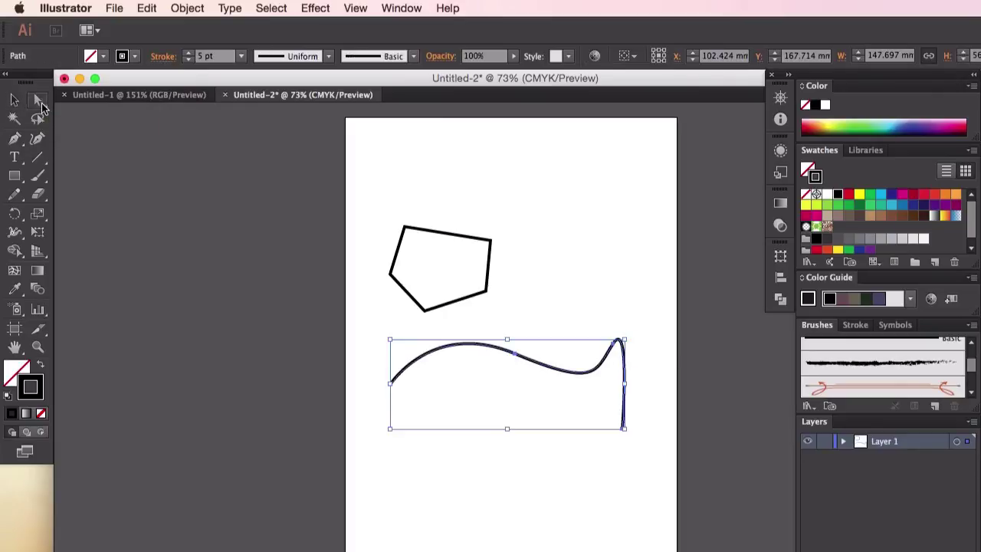
{"action": "left_click", "coordinate": [513, 351]}
{"action": "left_click_drag", "start_coordinate": [597, 388], "coordinate": [578, 376]}
{"action": "left_click_drag", "start_coordinate": [617, 343], "coordinate": [643, 326]}
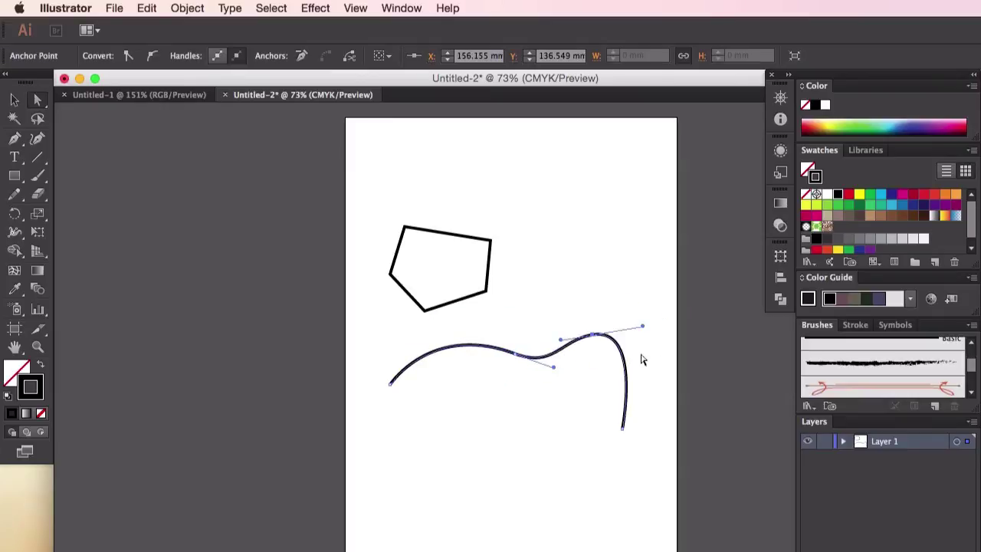
{"action": "left_click", "coordinate": [569, 441]}
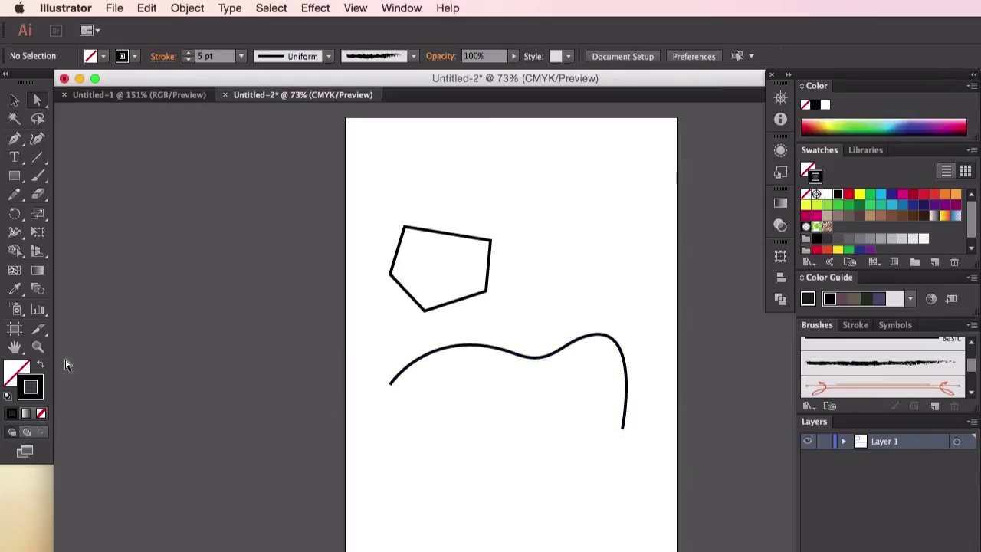
- Draw a black-filled, unstroked Pen shape below the curve with one curved edge
{"action": "left_click", "coordinate": [42, 368]}
{"action": "left_click", "coordinate": [13, 139]}
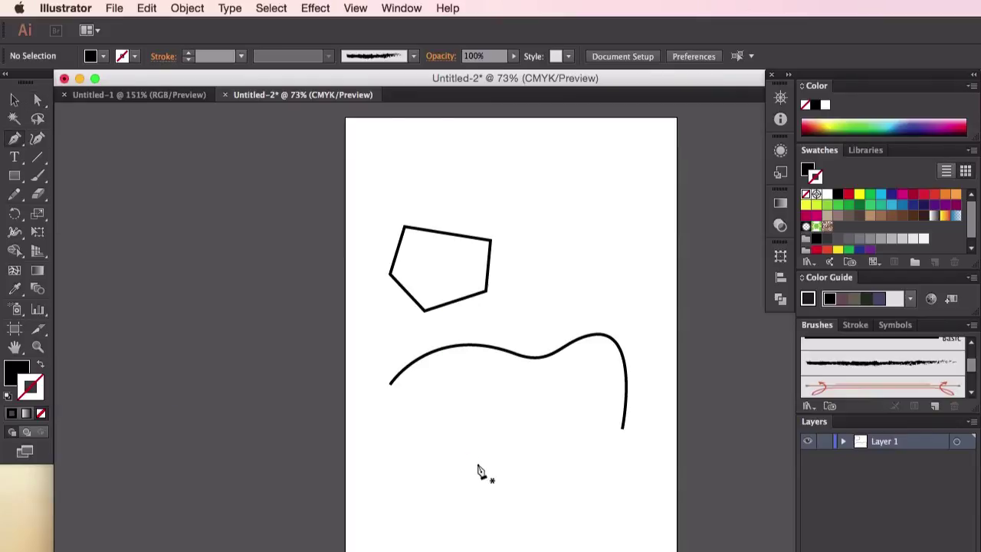
{"action": "left_click", "coordinate": [451, 498]}
{"action": "left_click", "coordinate": [463, 447]}
{"action": "left_click", "coordinate": [561, 467]}
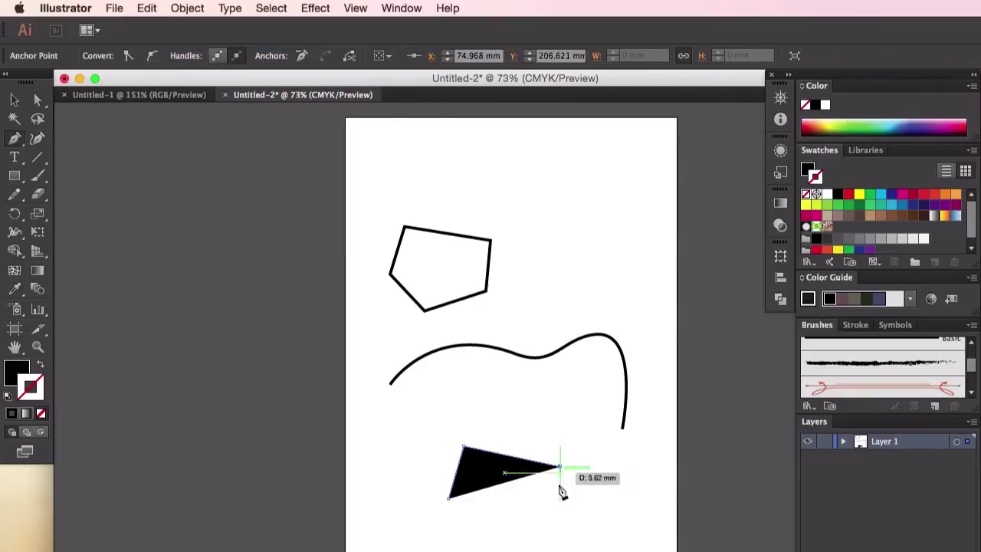
{"action": "left_click_drag", "start_coordinate": [451, 498], "coordinate": [350, 447]}
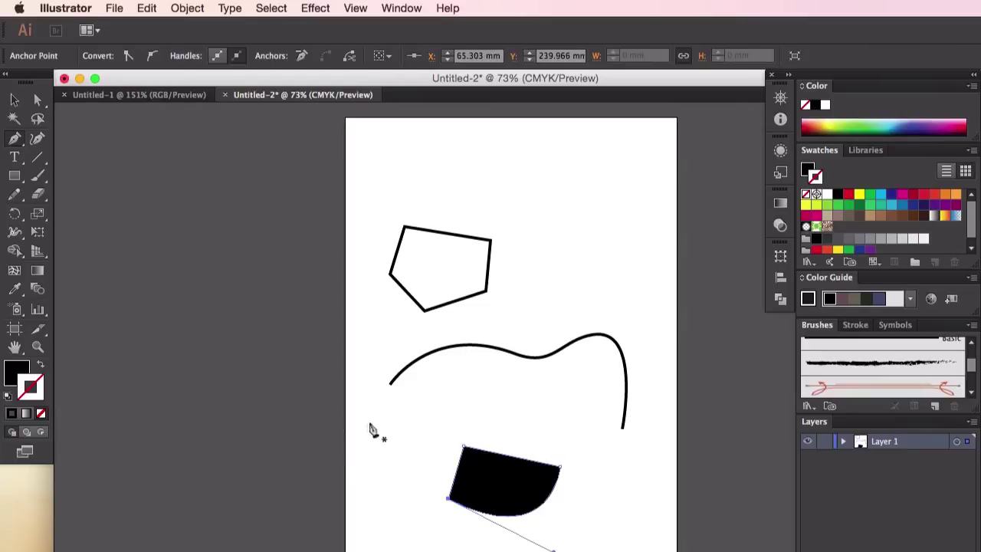
- Give the black shape a crimson 10 pt outline
{"action": "left_click", "coordinate": [14, 100]}
{"action": "left_click", "coordinate": [334, 466]}
{"action": "left_click", "coordinate": [501, 491]}
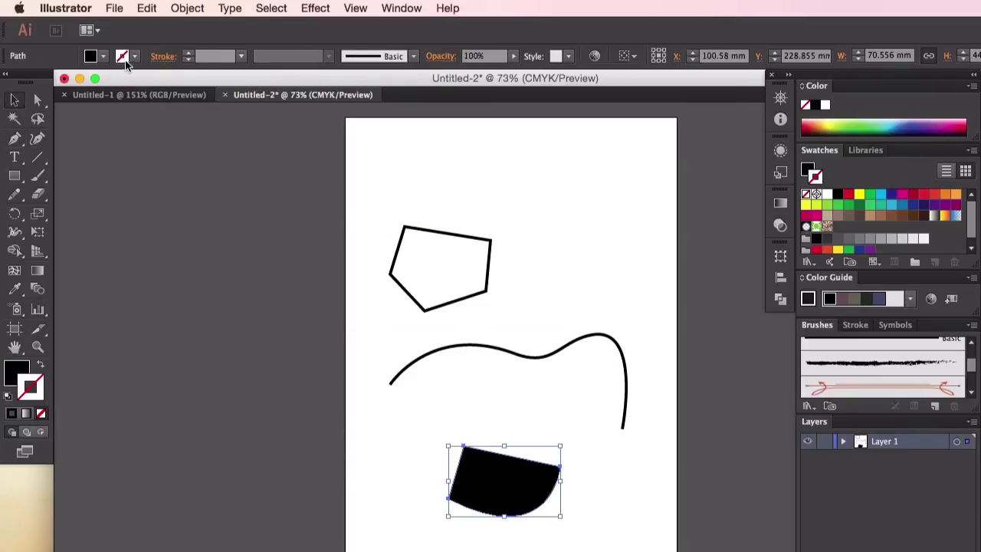
{"action": "left_click", "coordinate": [123, 59]}
{"action": "left_click", "coordinate": [116, 82]}
{"action": "left_click", "coordinate": [188, 53]}
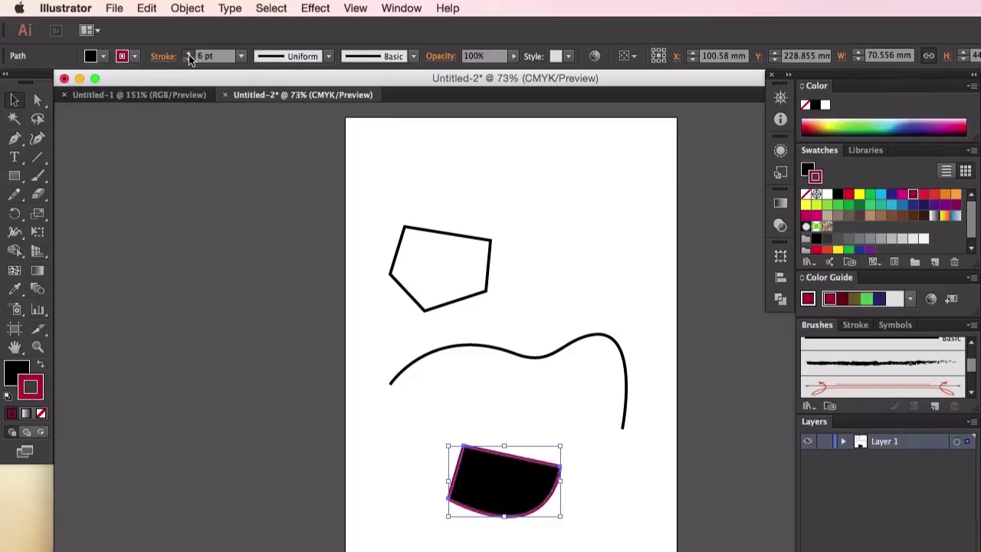
{"action": "left_click", "coordinate": [188, 53]}
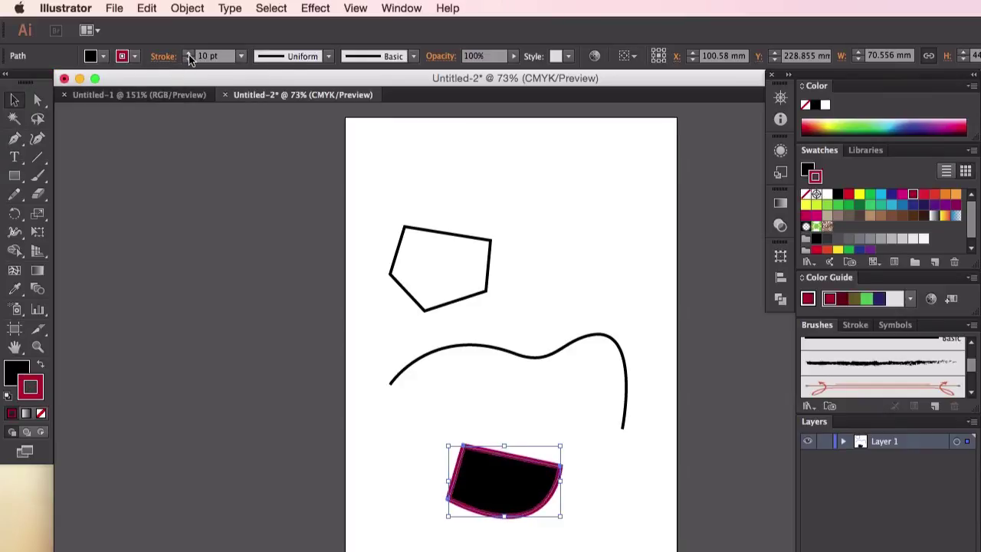
{"action": "left_click", "coordinate": [293, 505]}
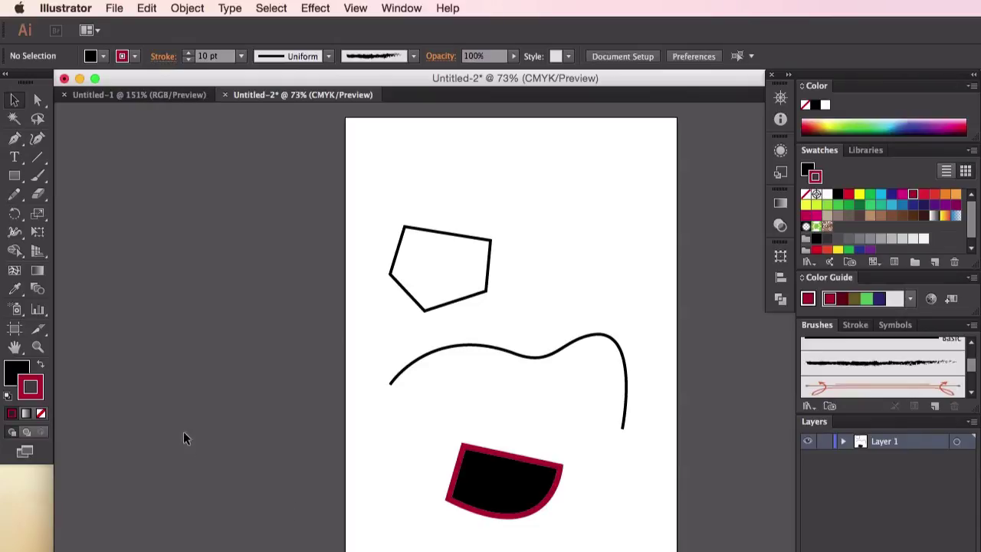
- Insert a new anchor point on the top edge of the crimson-outlined black shape
{"action": "left_click", "coordinate": [36, 141]}
{"action": "key", "text": "p"}
{"action": "left_click", "coordinate": [14, 139]}
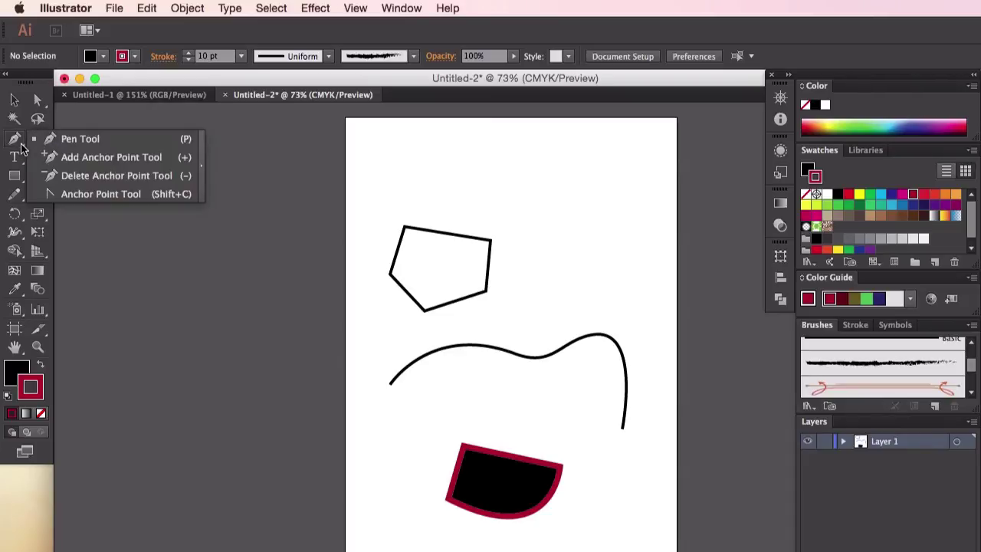
{"action": "left_click", "coordinate": [106, 158]}
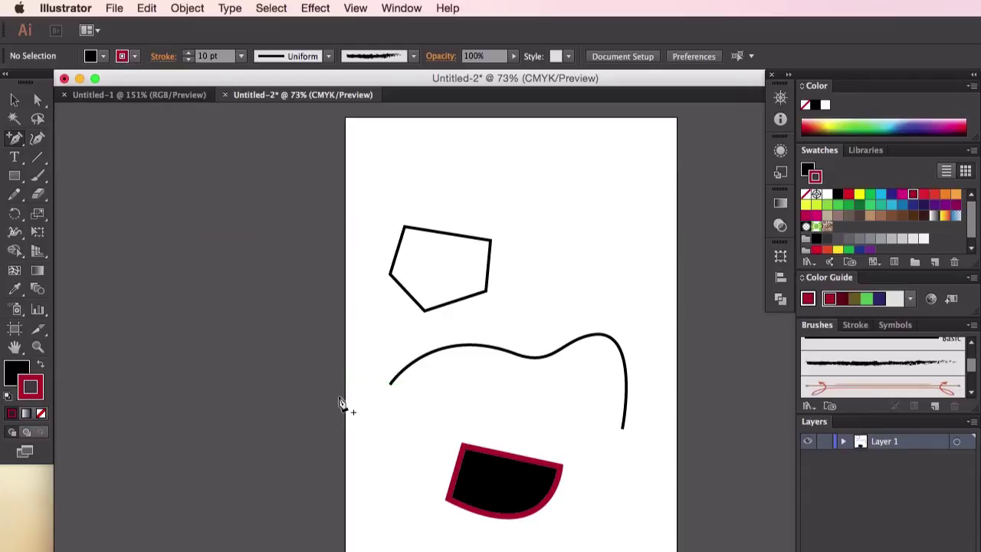
{"action": "left_click", "coordinate": [505, 456]}
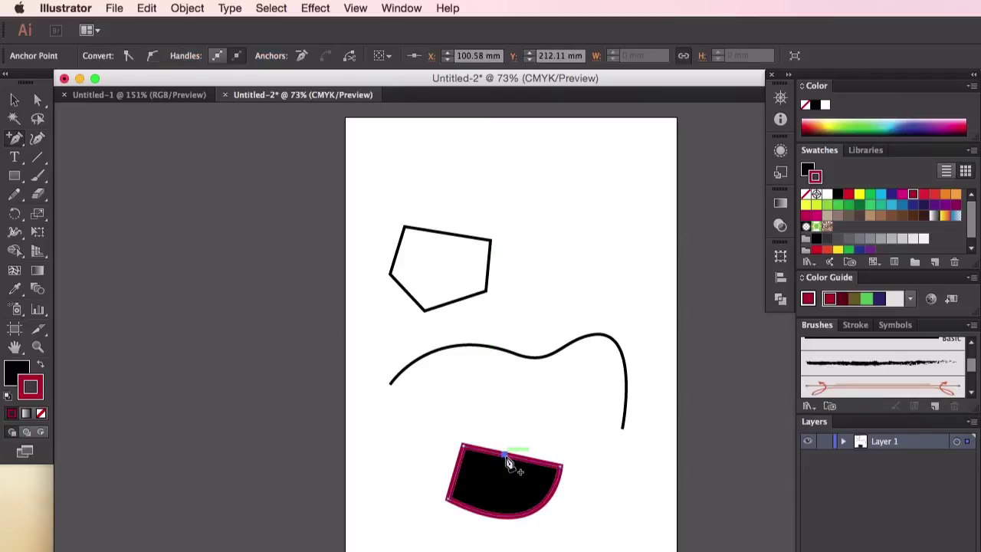
- Drag the new anchor upward with Direct Selection to form a pointed peak
{"action": "left_click", "coordinate": [37, 99]}
{"action": "left_click_drag", "start_coordinate": [511, 458], "coordinate": [540, 399]}
{"action": "left_click", "coordinate": [601, 504]}
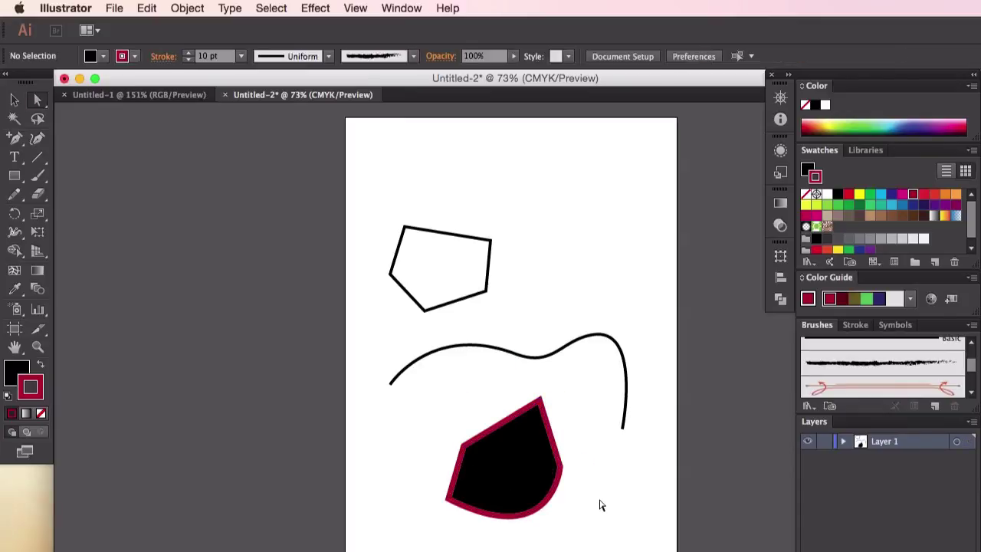